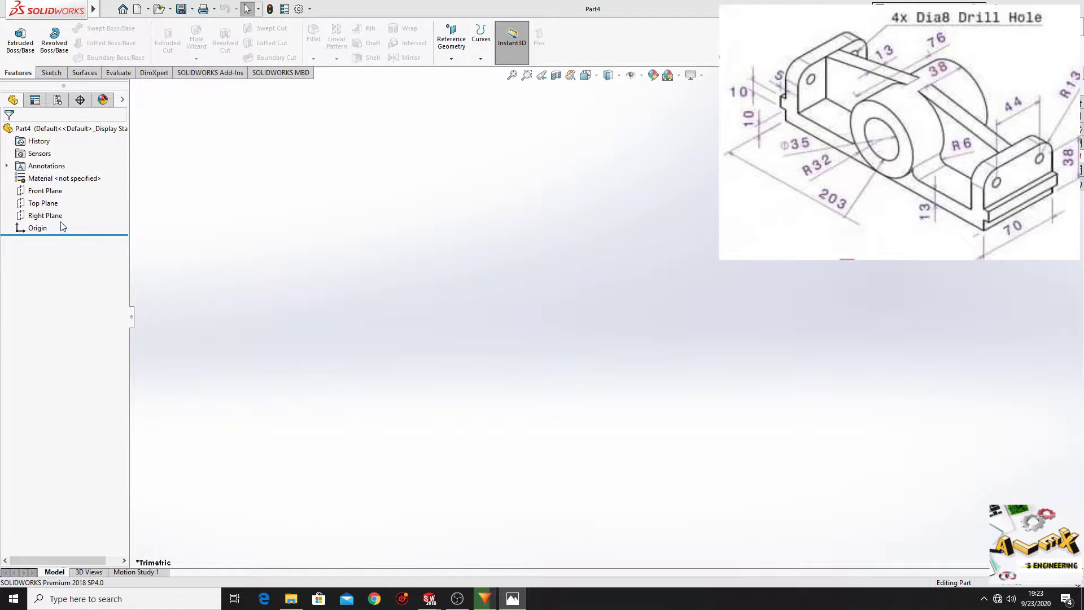
On the Front Plane, sketch the outer left side with a small outward tab down to the origin, plus a base line about 100 mm long
left_click(51, 191)
left_click(96, 172)
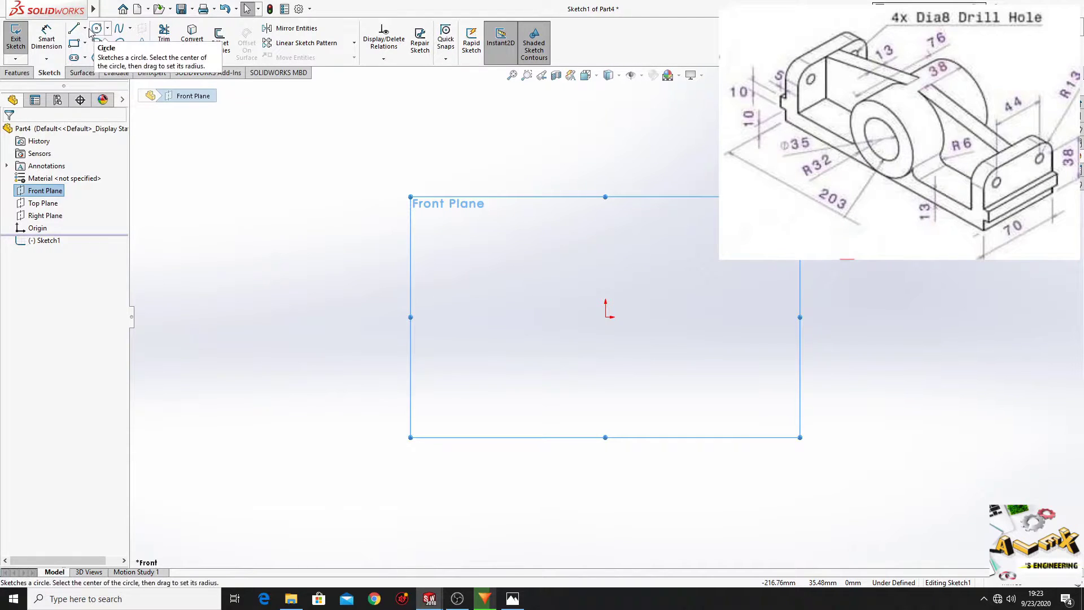
mouse_move(655, 331)
middle_mouse_down("ctrl")
mouse_move(487, 330)
mouse_move(446, 343)
mouse_move(460, 349)
middle_mouse_up("ctrl")
left_click(408, 263)
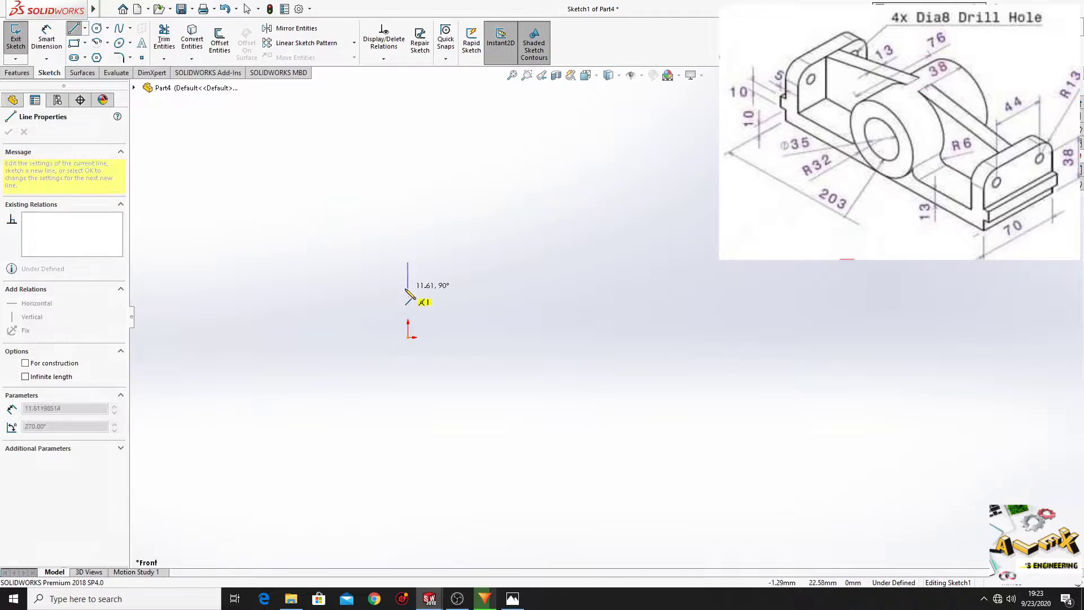
left_click(407, 300)
left_click(392, 301)
left_click(392, 314)
left_click(408, 315)
left_click(407, 338)
left_click(626, 338)
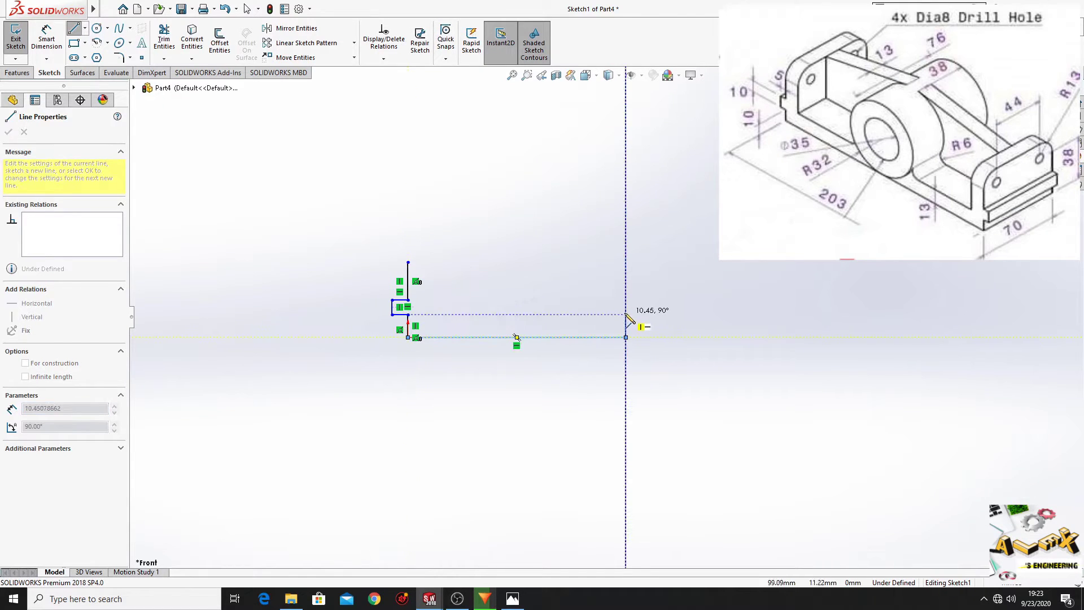
Complete the closed L-shaped profile with the right end, base top, upright's inner side and top edge, merging the open upper-left corner
left_click(626, 321)
left_click(435, 320)
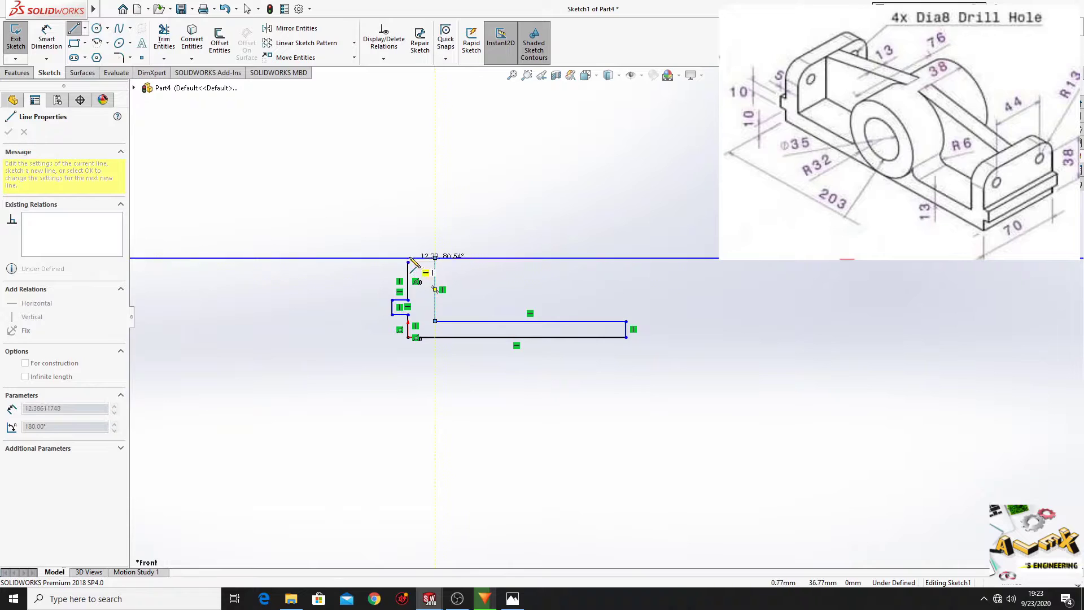
left_click(409, 259)
right_click(407, 236)
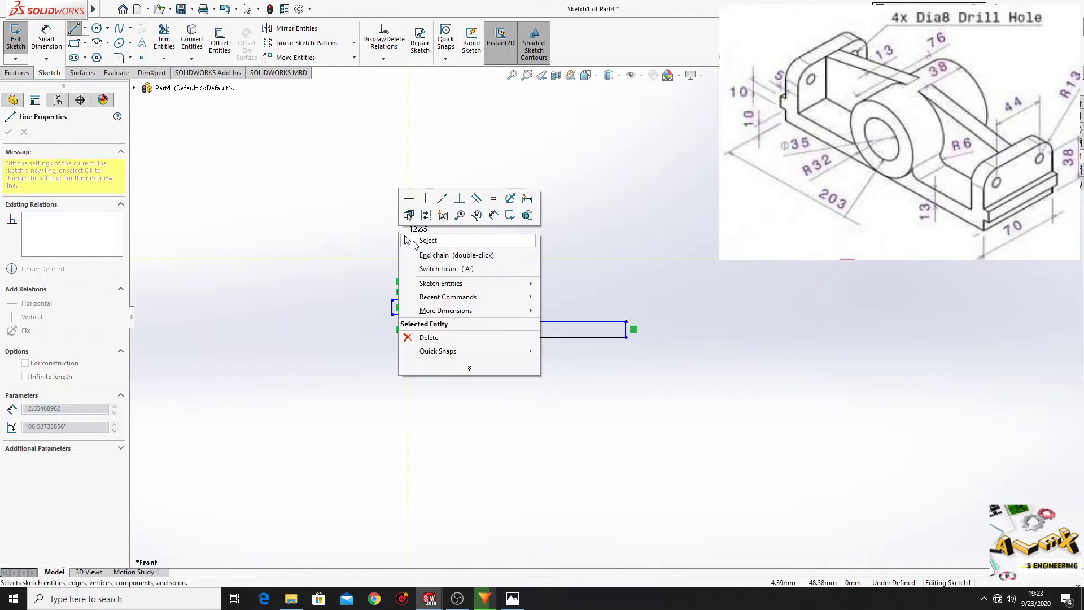
left_click(415, 242)
left_click(409, 261)
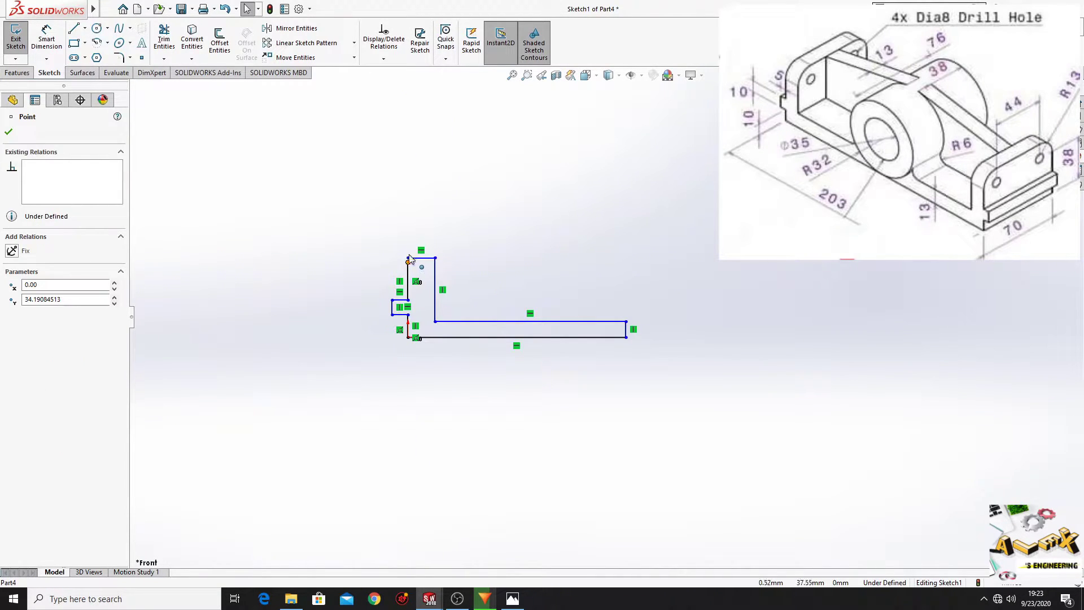
left_click(393, 208)
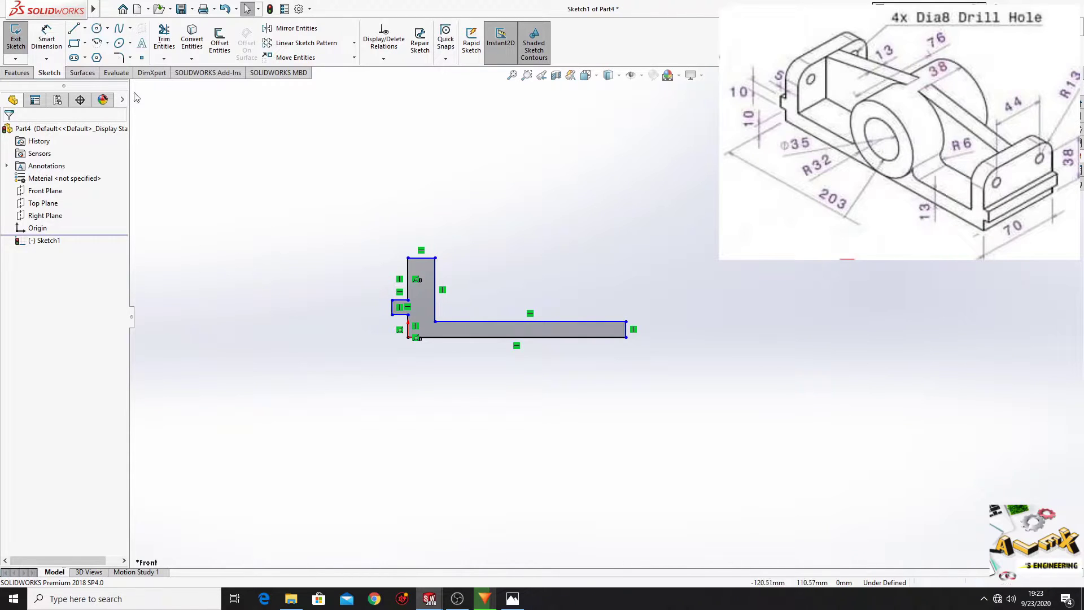
Dimension the base line's length as 101.5 mm
left_click(47, 39)
left_click(490, 338)
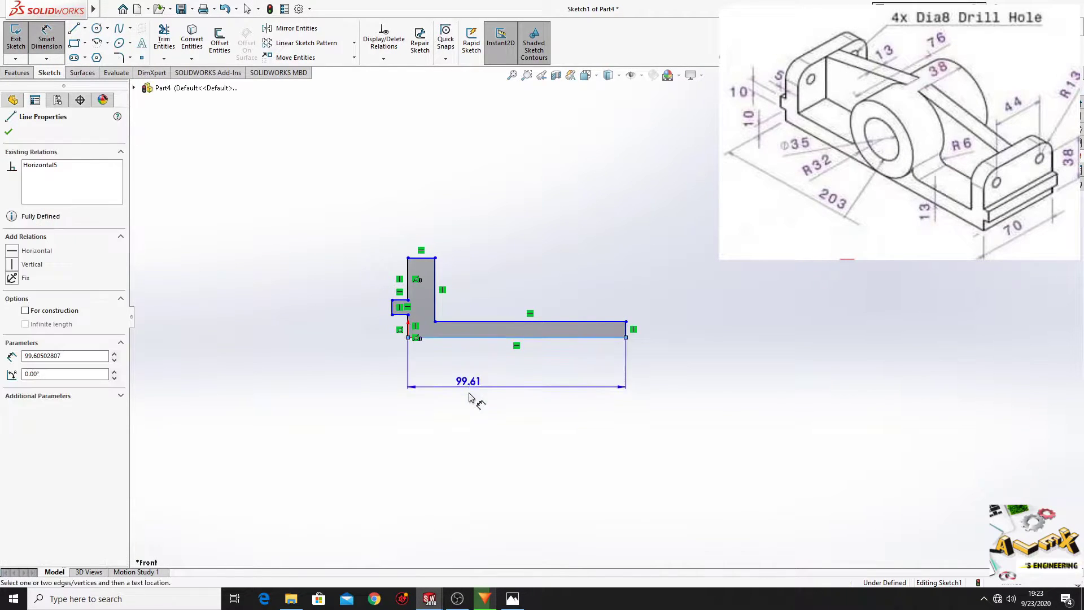
left_click(469, 398)
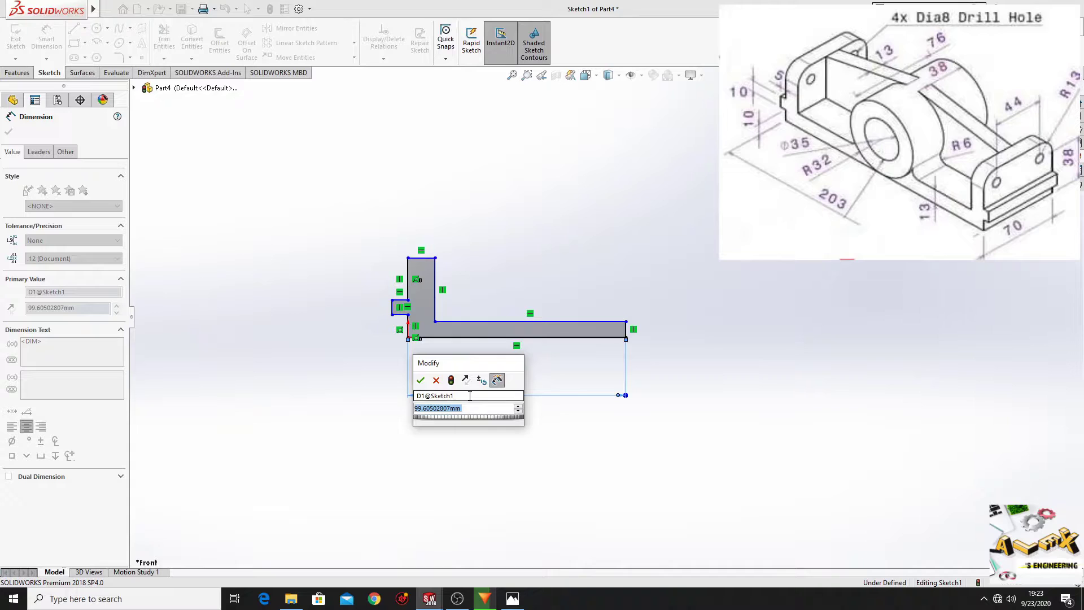
type("101")
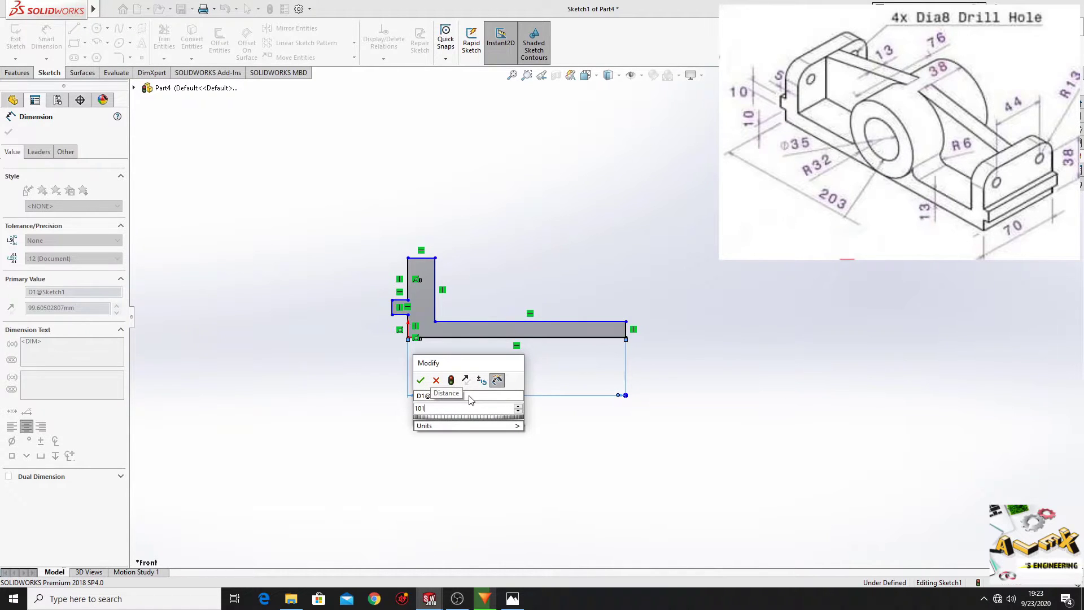
type(".5")
key("Return")
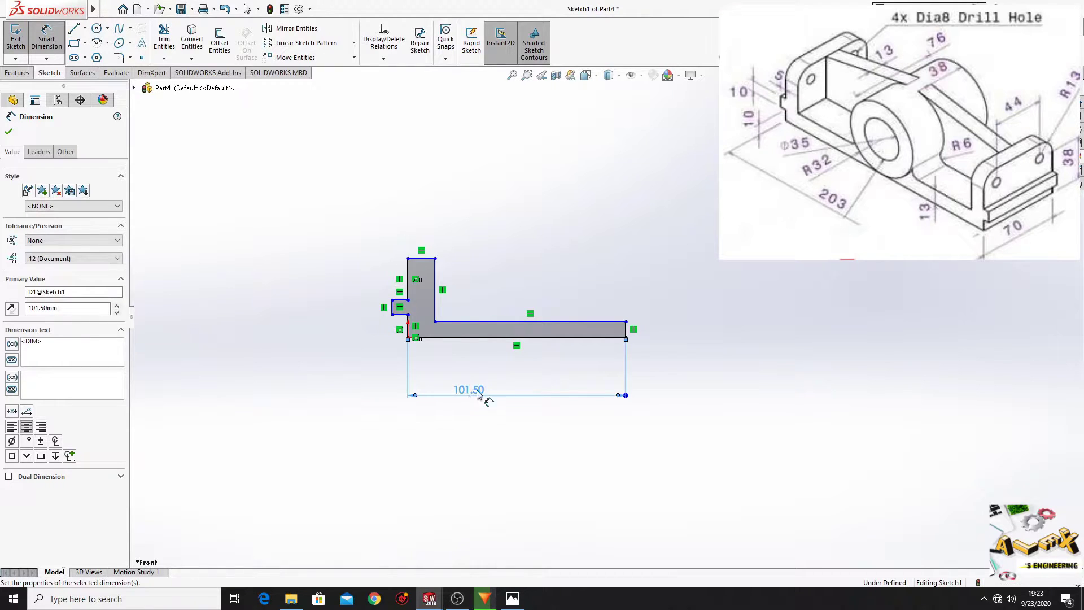
Dimension the base thickness and the upright's width as 13 mm each
left_click(563, 338)
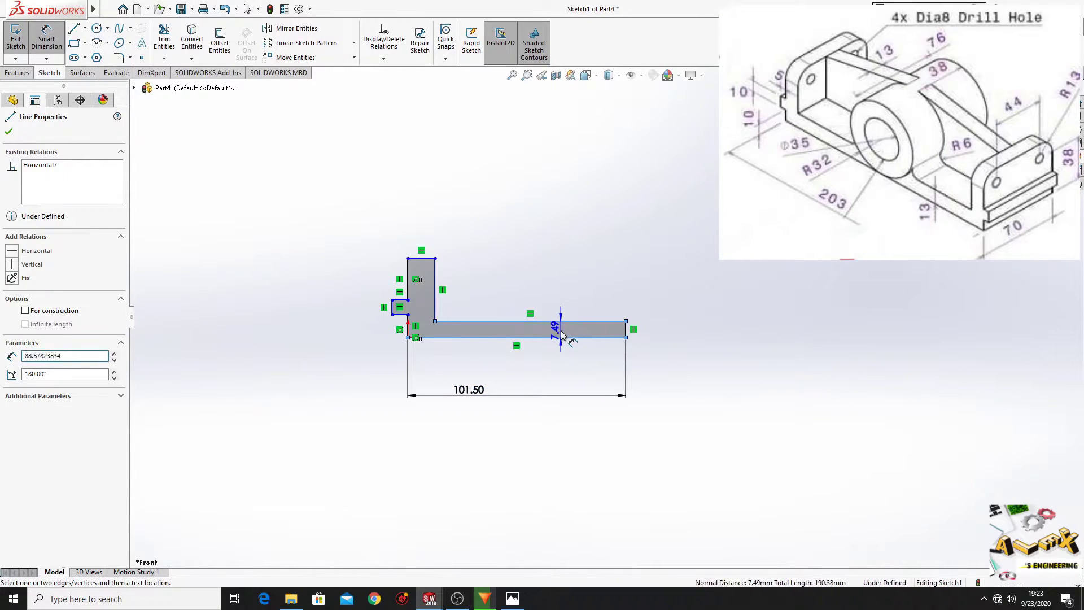
left_click(559, 334)
type("13")
key("Return")
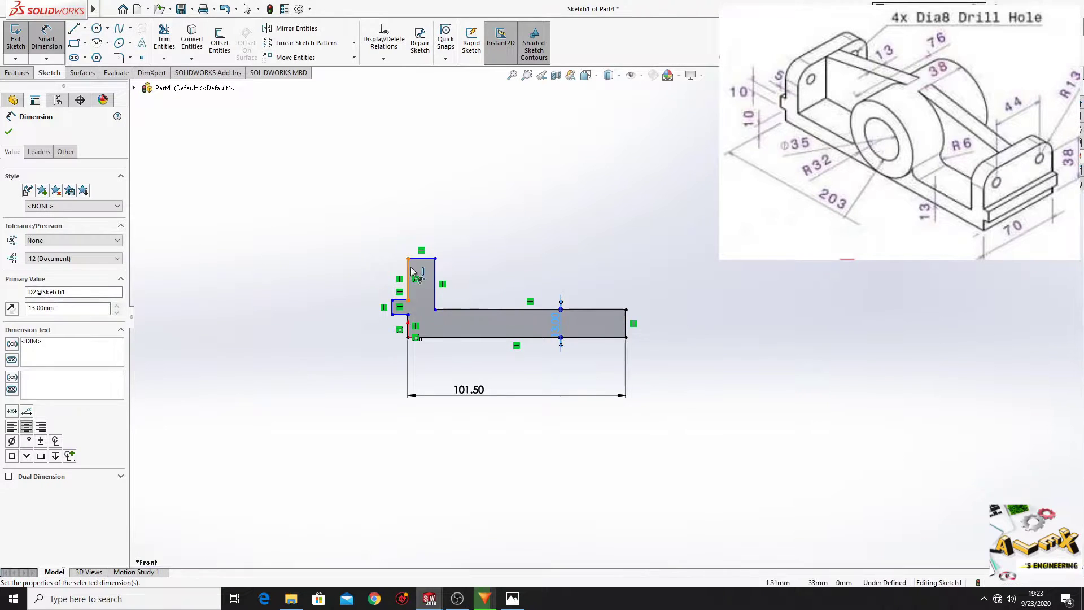
left_click(435, 277)
left_click(408, 272)
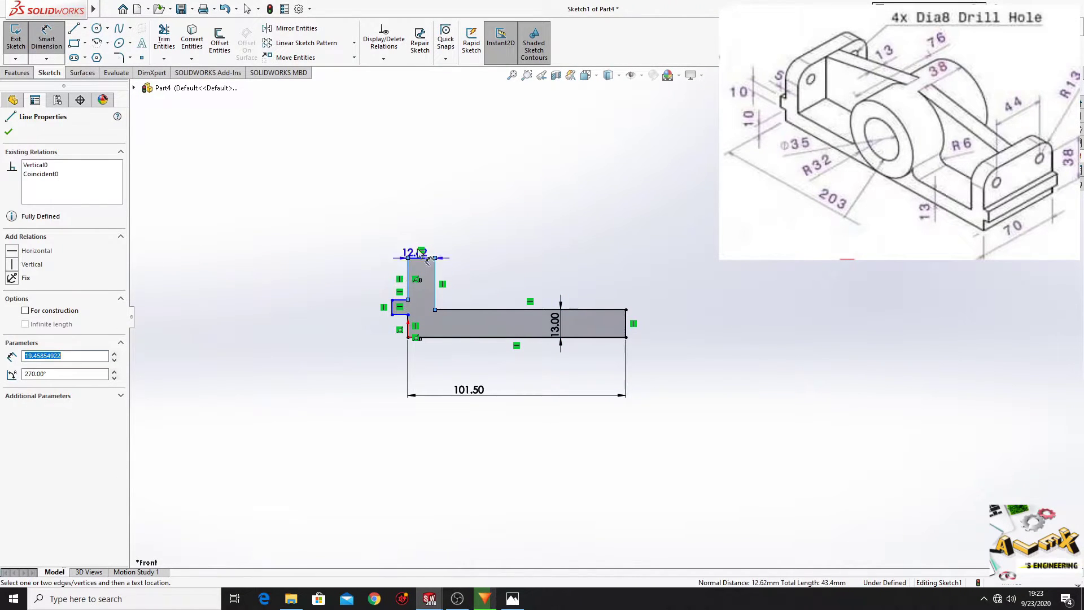
left_click(421, 235)
type("13")
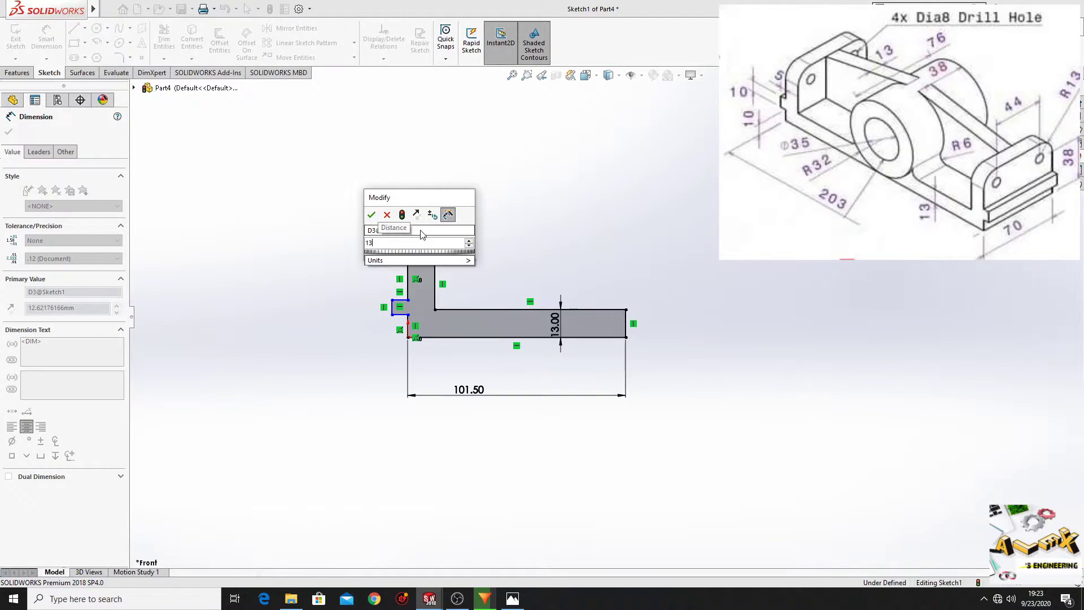
key("Return")
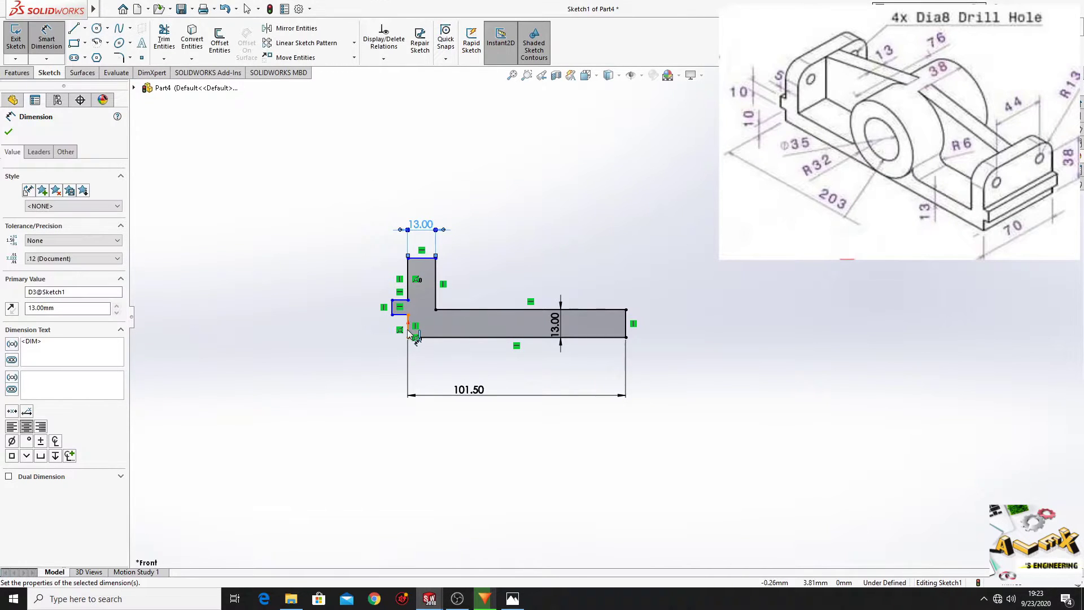
Dimension the vertical segment below the side tab and the tab's height as 10 mm each
left_click(406, 332)
left_click(381, 325)
type("10")
key("Return")
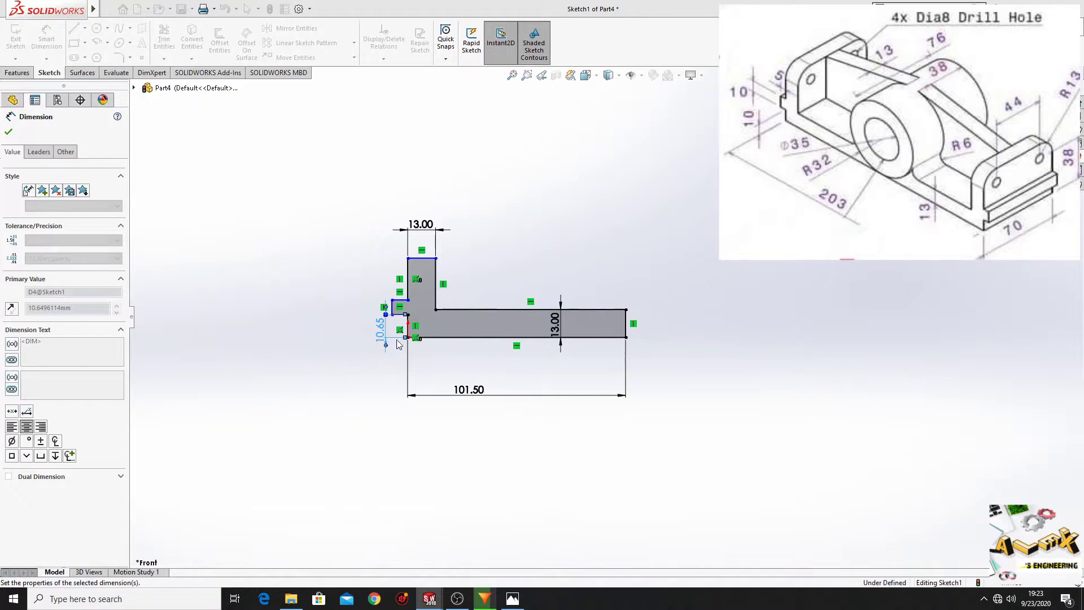
left_click(400, 309)
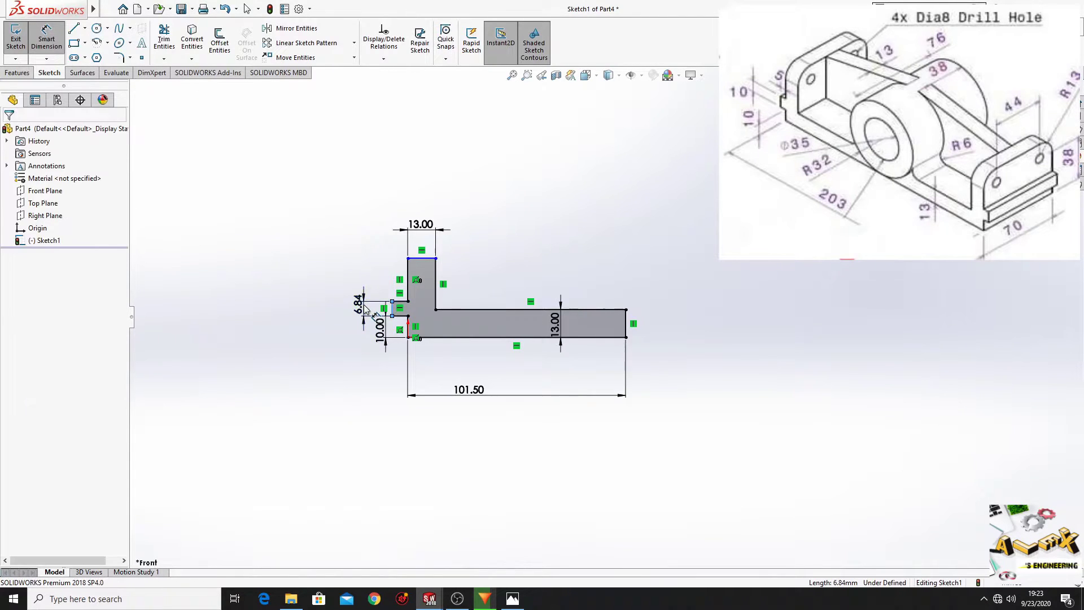
left_click(365, 305)
type("1")
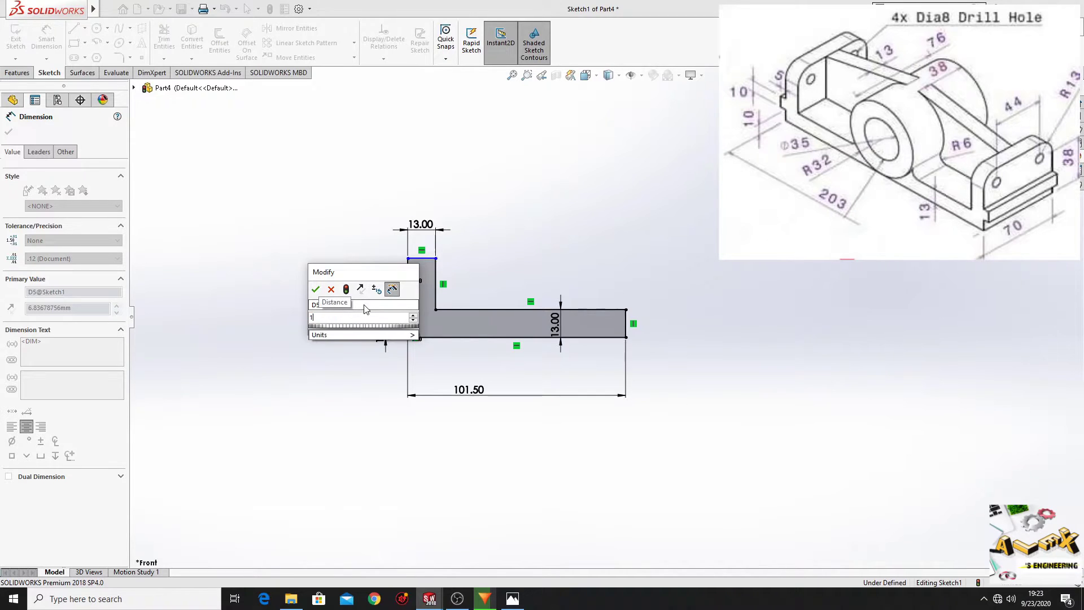
type("0")
key("Return")
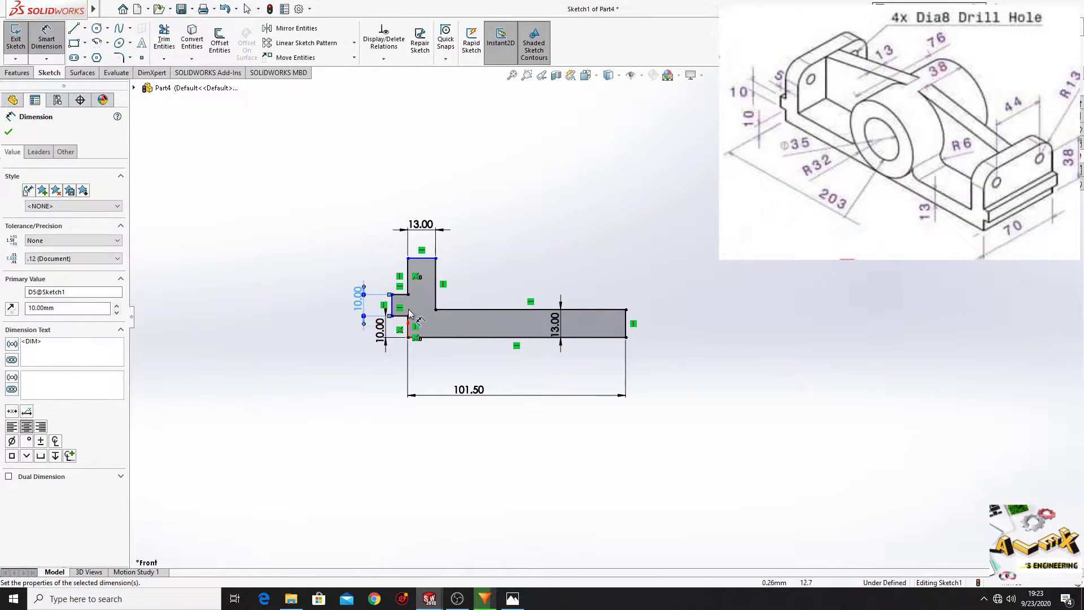
Dimension the side tab's projection from the upright as 5 mm
left_click(400, 295)
left_click(378, 272)
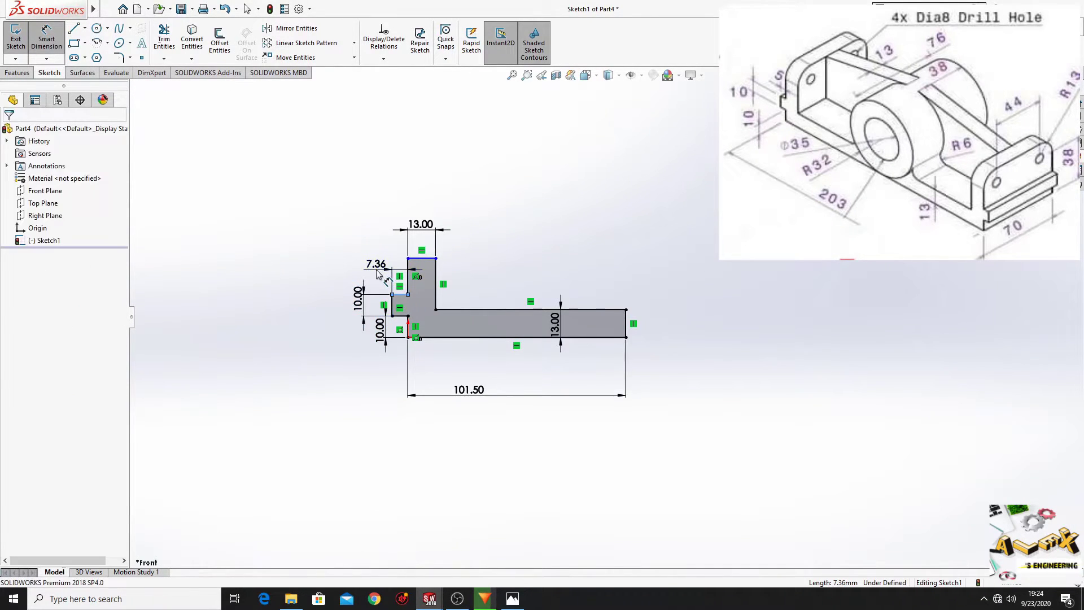
type("5")
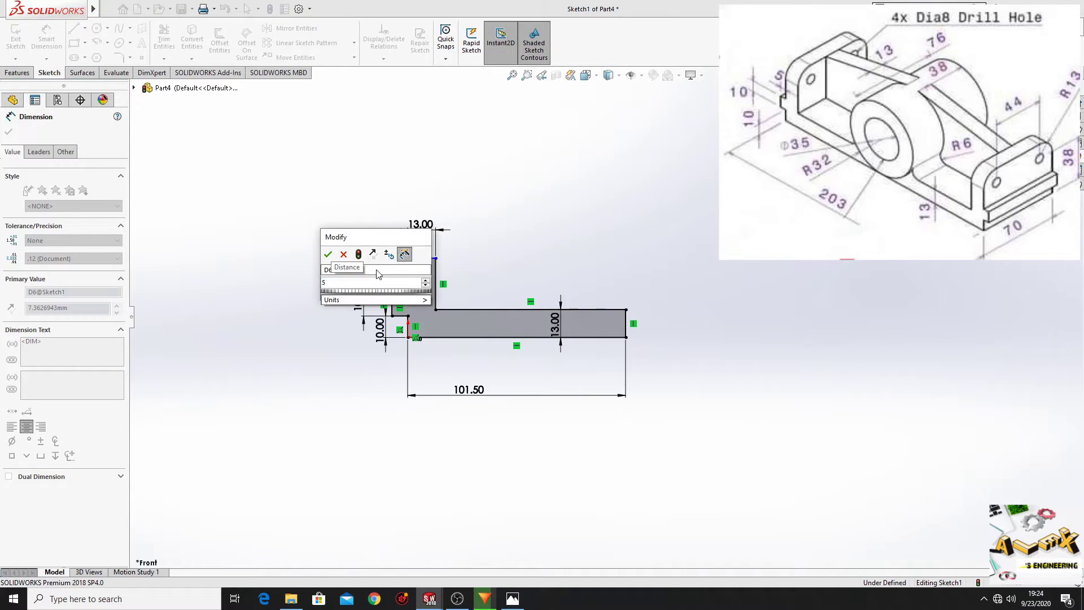
key("Return")
Dimension the overall height from the base line to the upright's top edge as 51 mm and end dimensioning
left_click(439, 338)
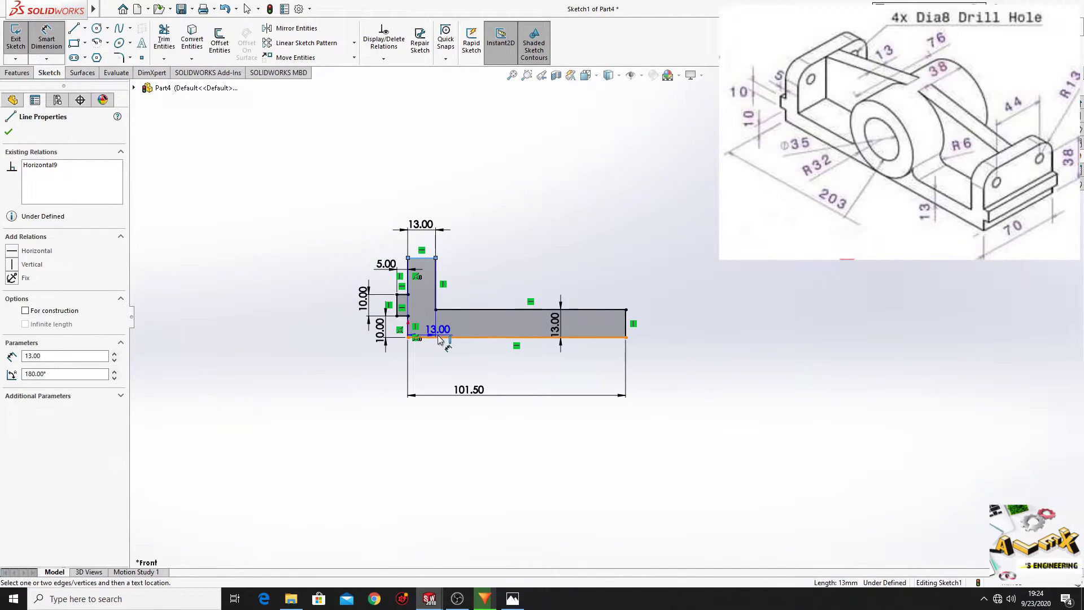
left_click(407, 259)
left_click(290, 309)
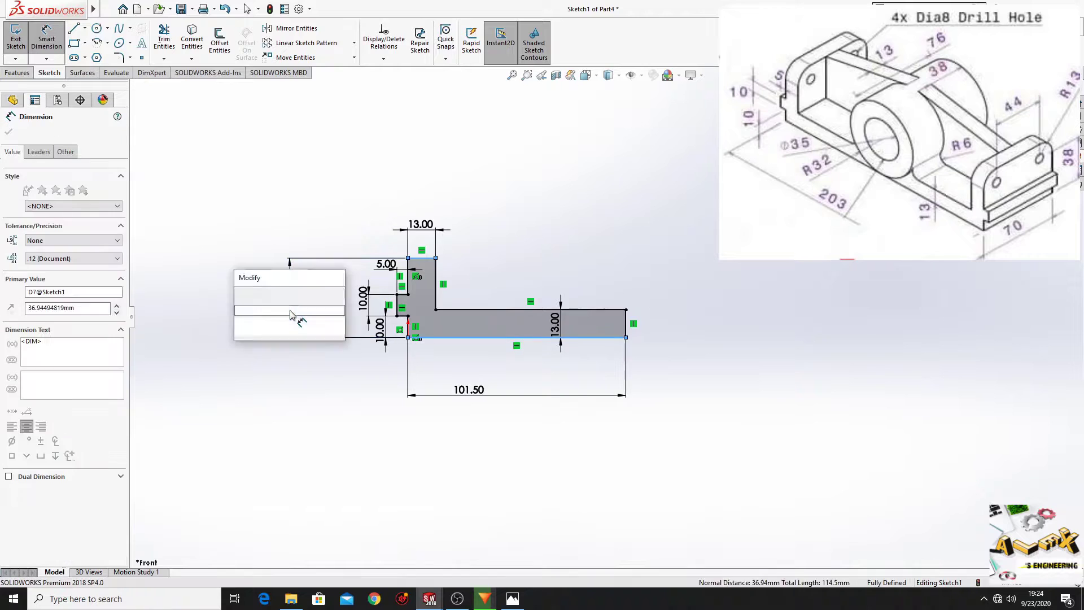
type("5")
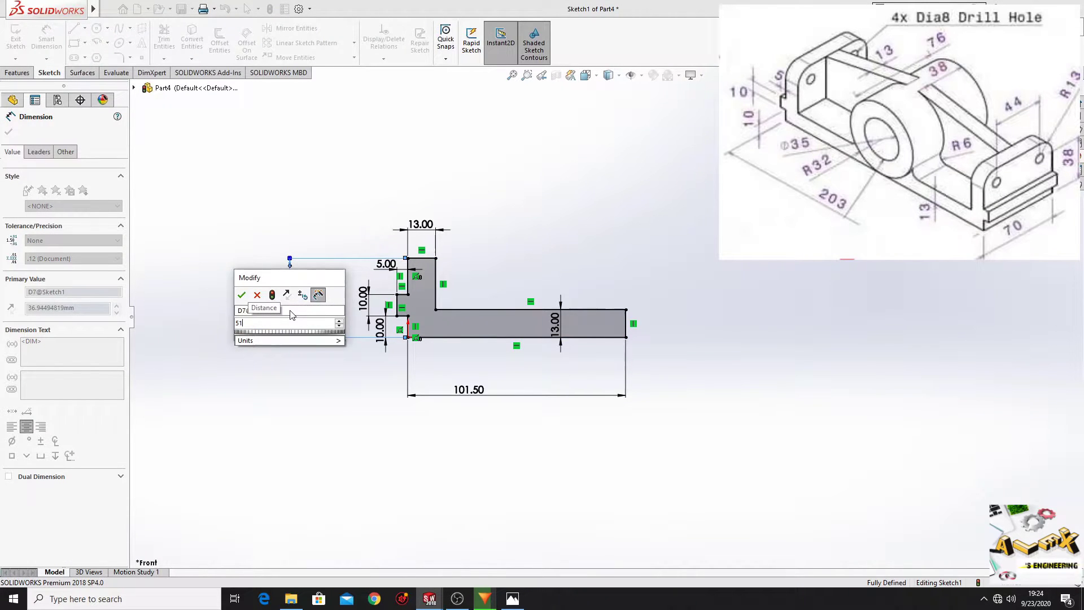
type("1")
key("Return")
right_click(498, 215)
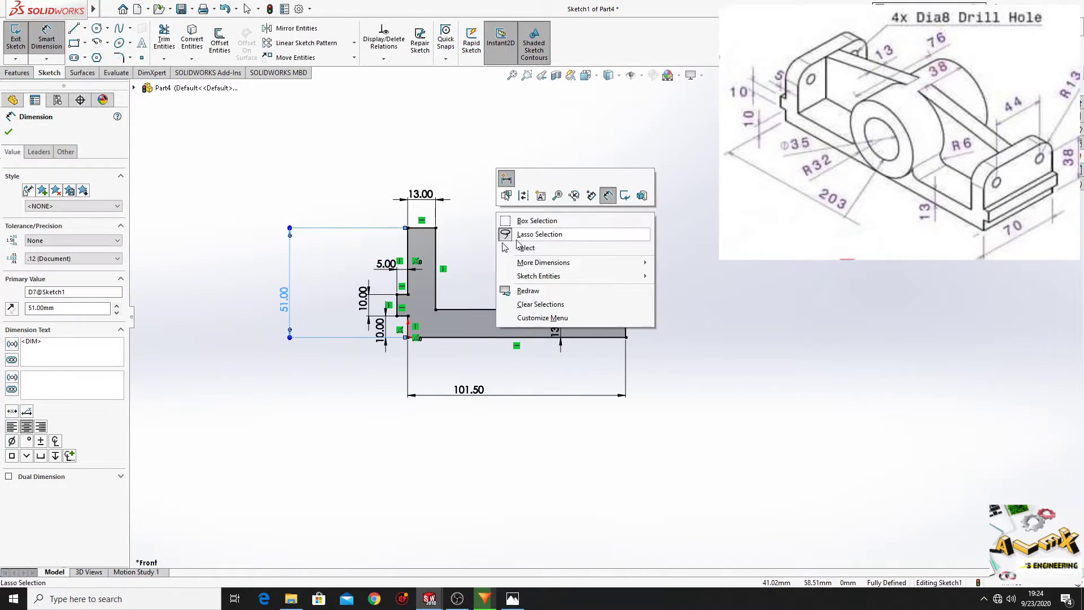
left_click(524, 248)
Delete the vertical line closing the right end of the base profile
middle_click_drag(602, 263, 494, 267, "ctrl")
scroll(495, 266, "down", 3)
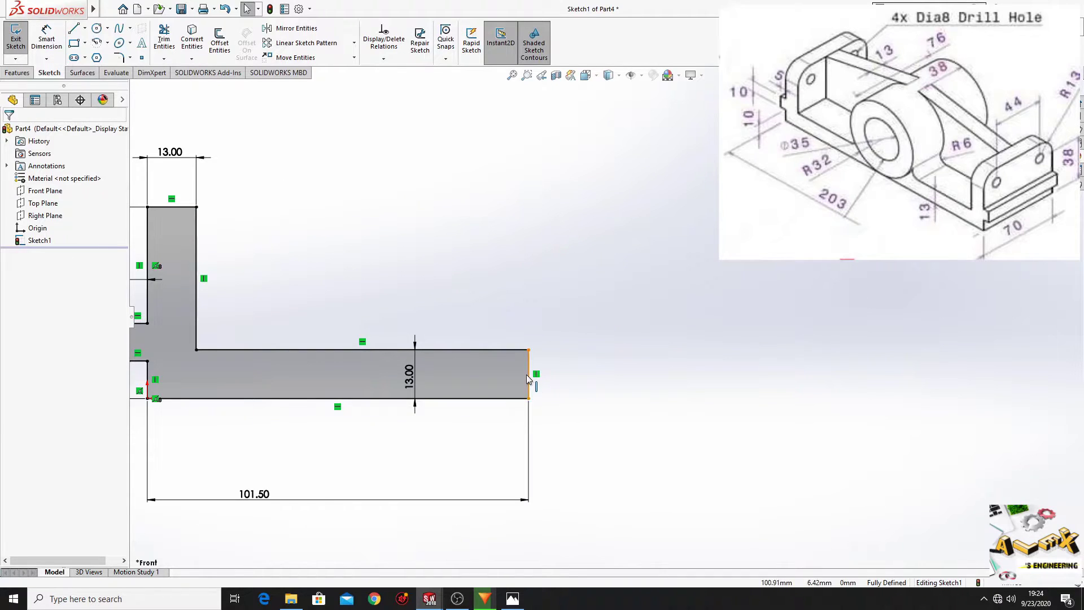
left_click(527, 374)
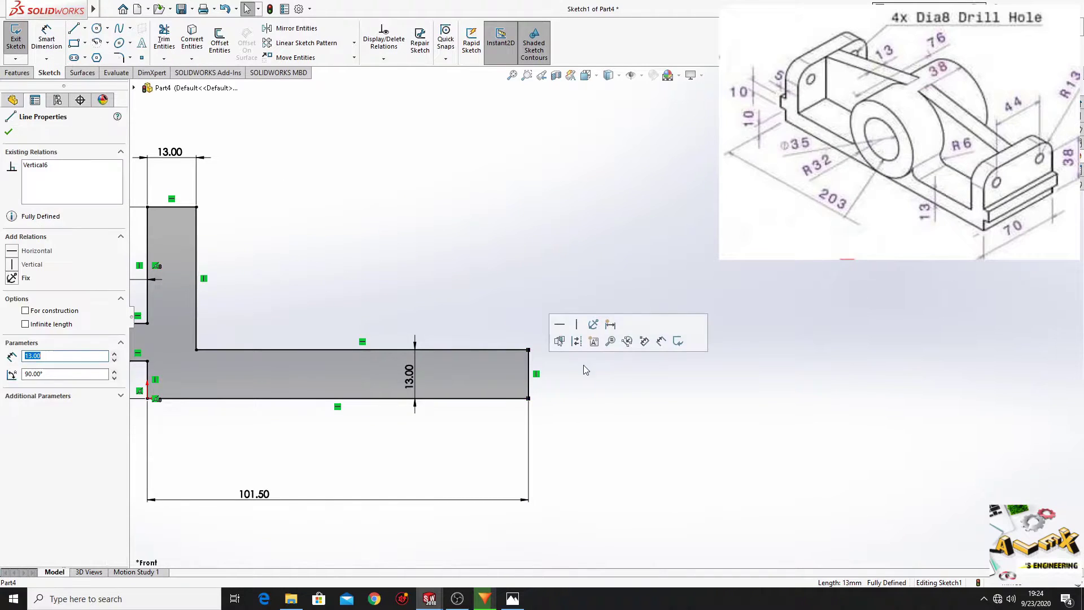
right_click(527, 373)
left_click(567, 535)
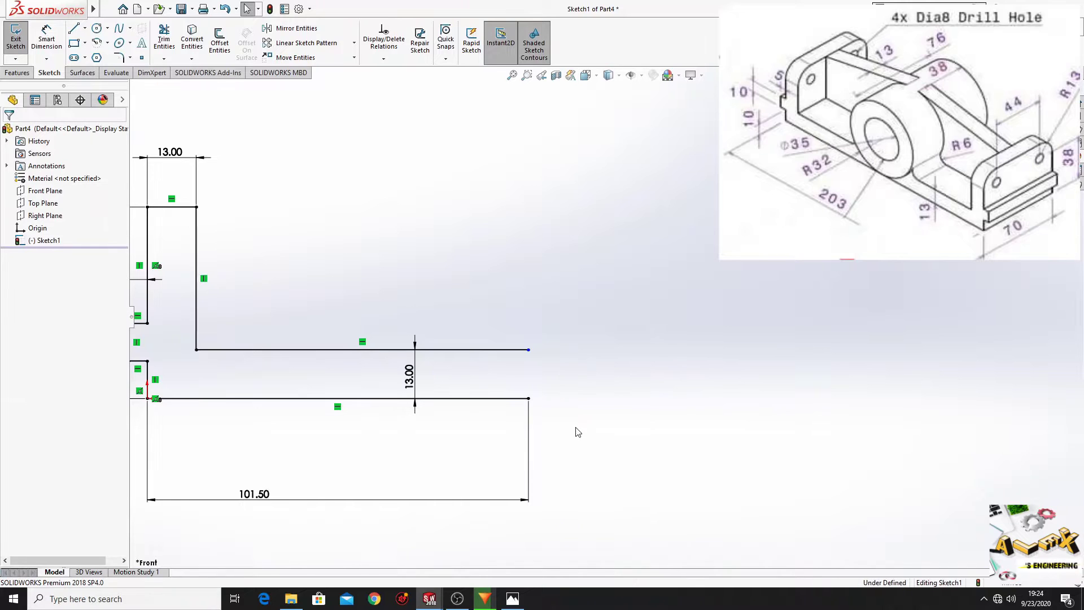
Draw a vertical centerline about 60 mm long through the open right end of the profile, extending above and below the base
middle_click_drag(577, 411, 610, 357, "ctrl")
scroll(610, 357, "up", 2)
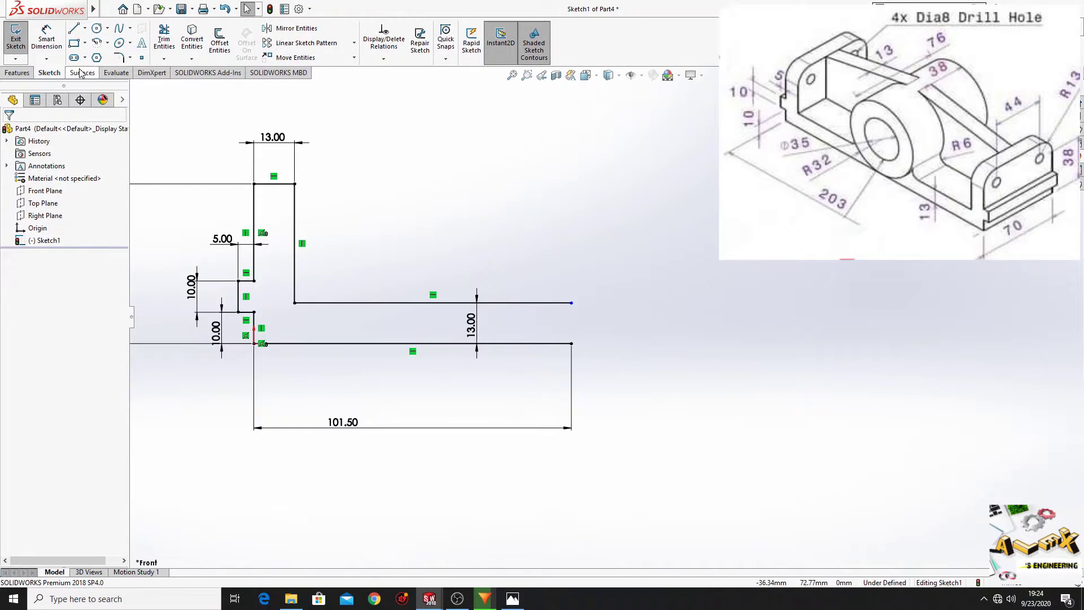
left_click(85, 28)
left_click(97, 56)
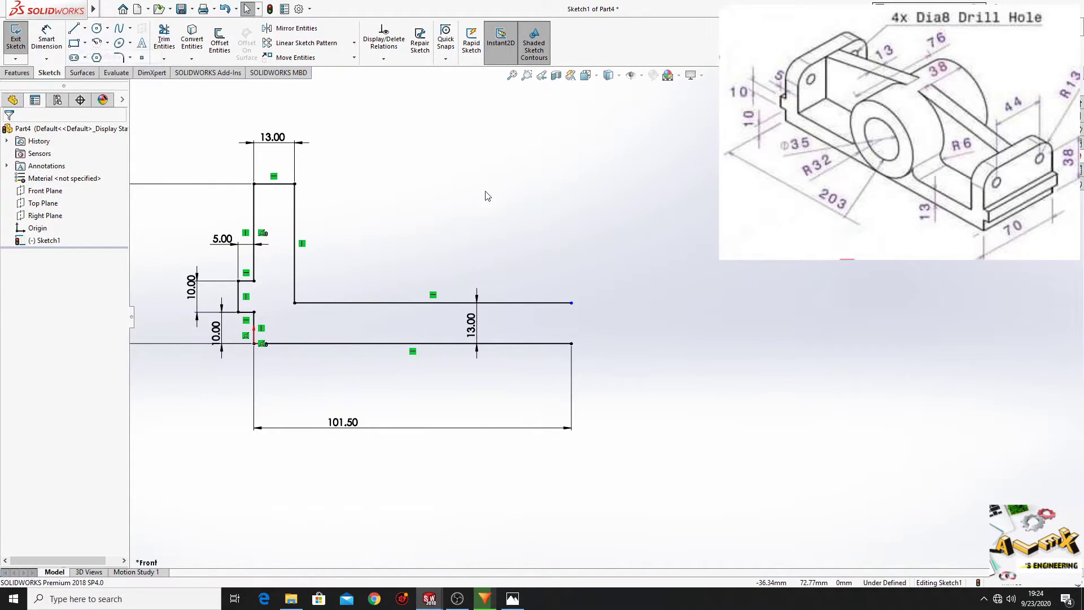
left_click(572, 262)
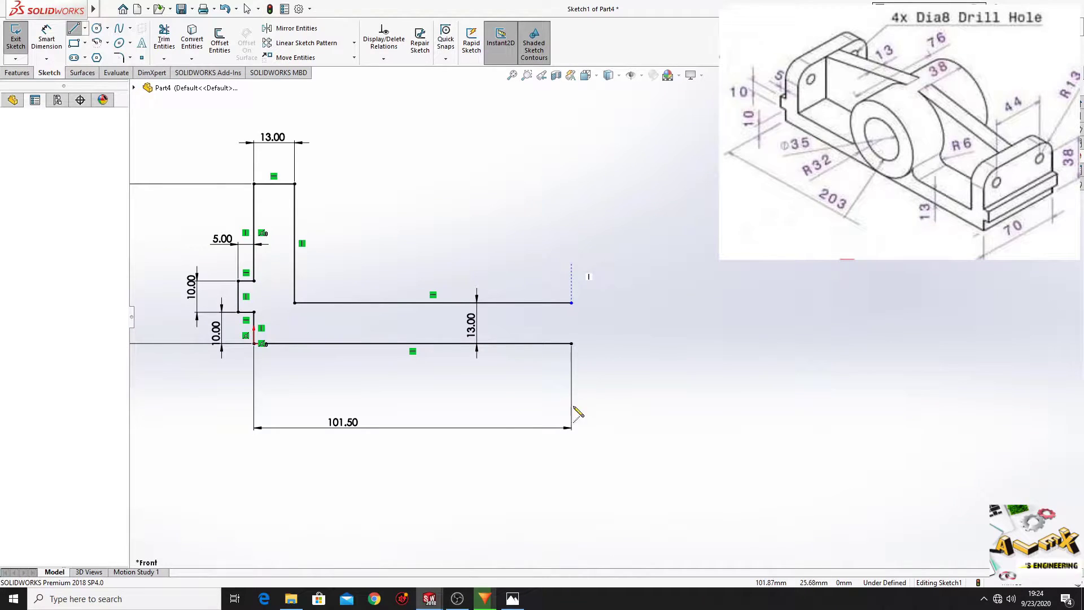
left_click(571, 449)
right_click(610, 412)
left_click(621, 421)
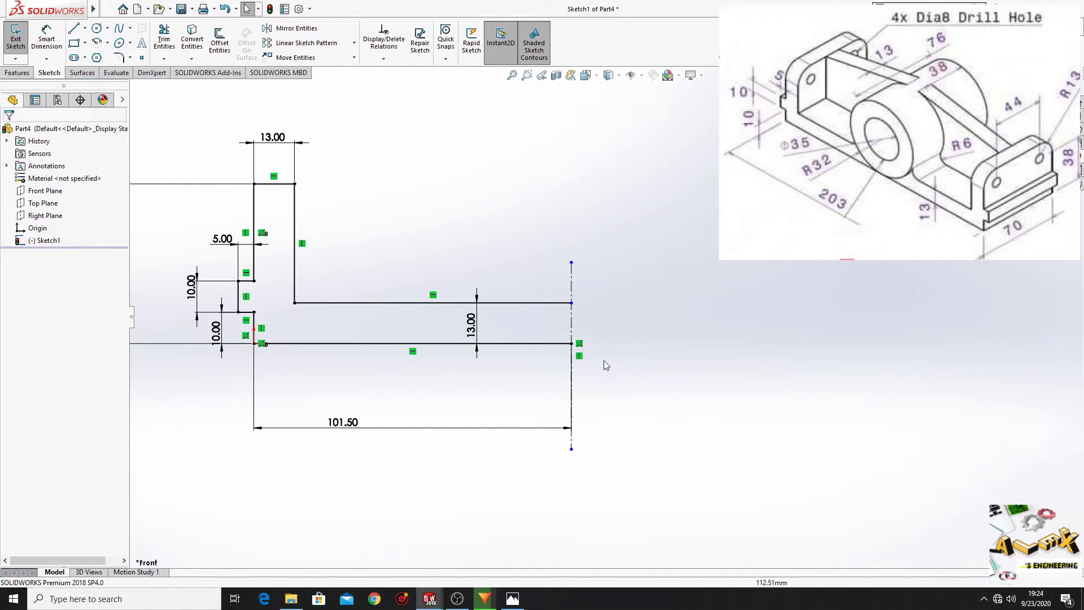
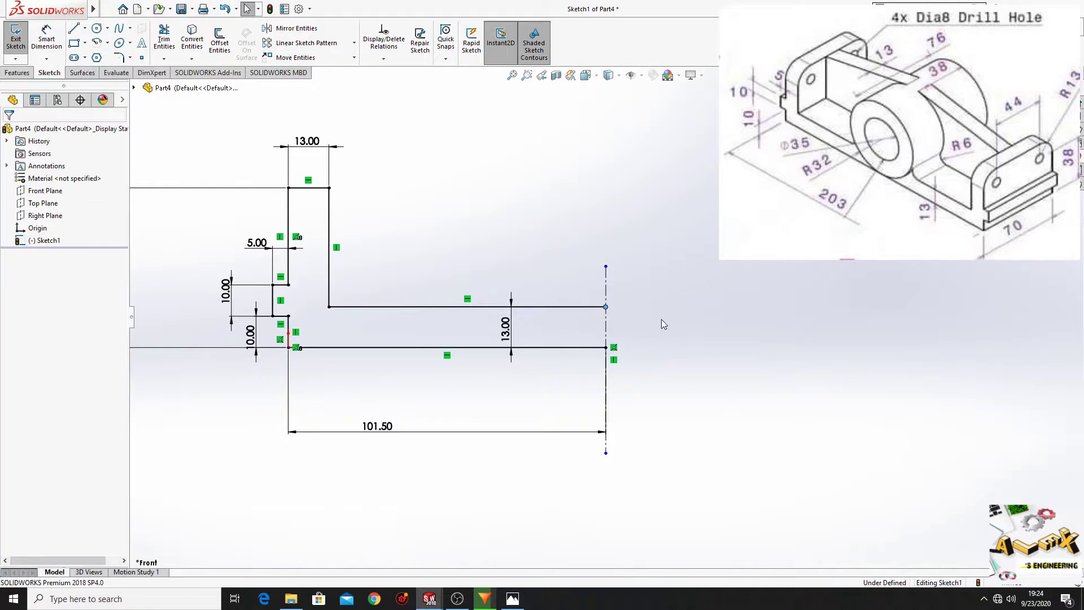
Mirror all lines of the half profile about the vertical centerline to complete the base profile
left_click(302, 28)
middle_click_drag(197, 225, 237, 206, "ctrl")
scroll(236, 207, "up", 2)
mouse_move(357, 155)
left_mouse_down()
mouse_move(339, 383)
mouse_move(686, 359)
mouse_move(682, 205)
left_mouse_up()
middle_click_drag(657, 236, 604, 273, "ctrl")
scroll(615, 264, "down", 3)
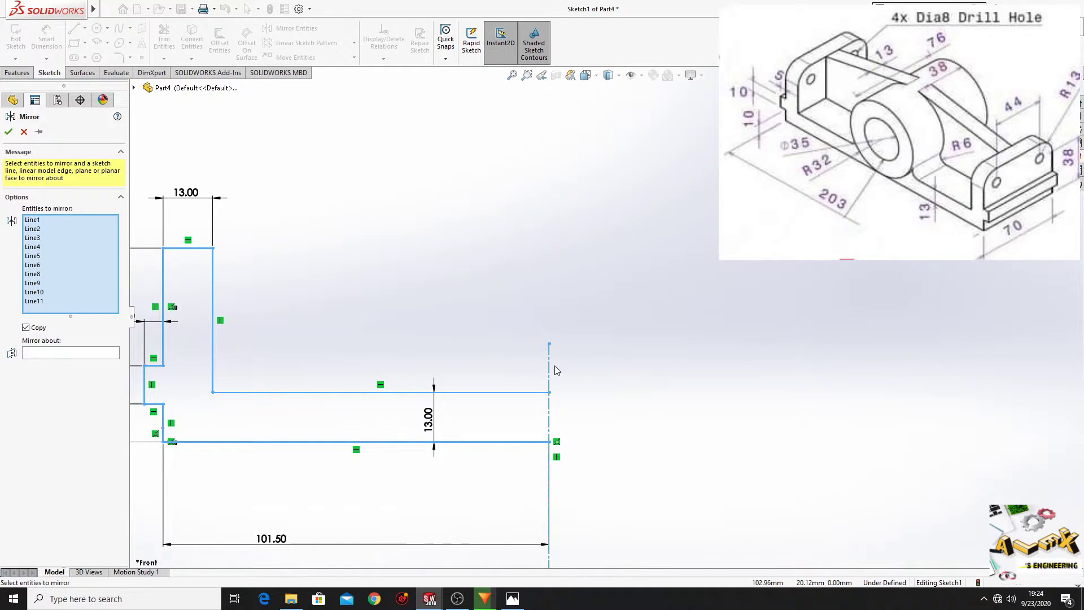
left_click(550, 368)
mouse_move(559, 381)
middle_mouse_down("ctrl")
mouse_move(576, 388)
mouse_move(644, 350)
middle_mouse_up("ctrl")
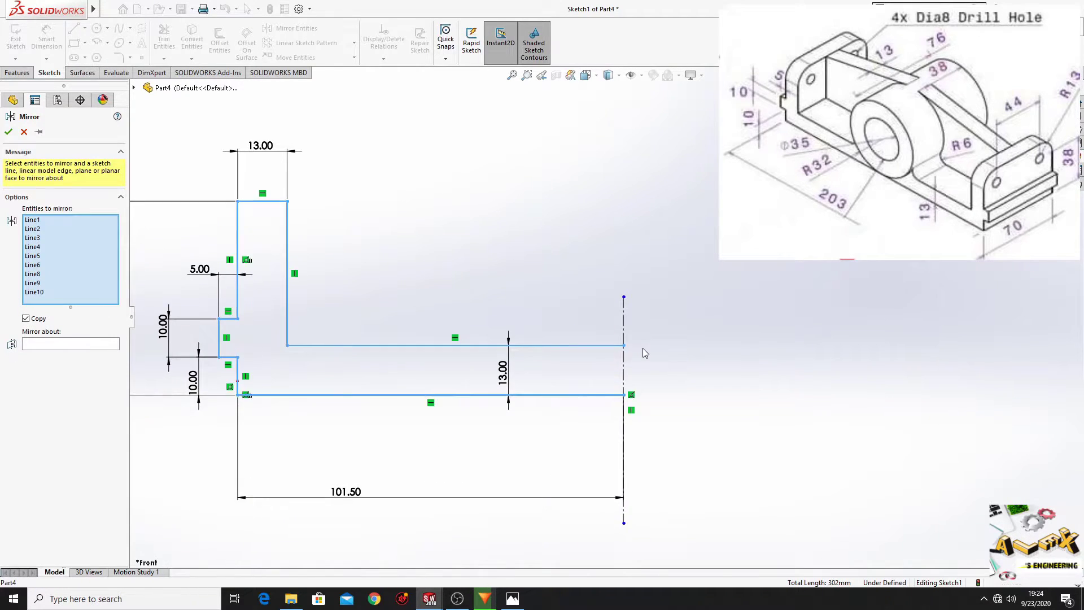
scroll(646, 353, "down", 1)
left_click(105, 344)
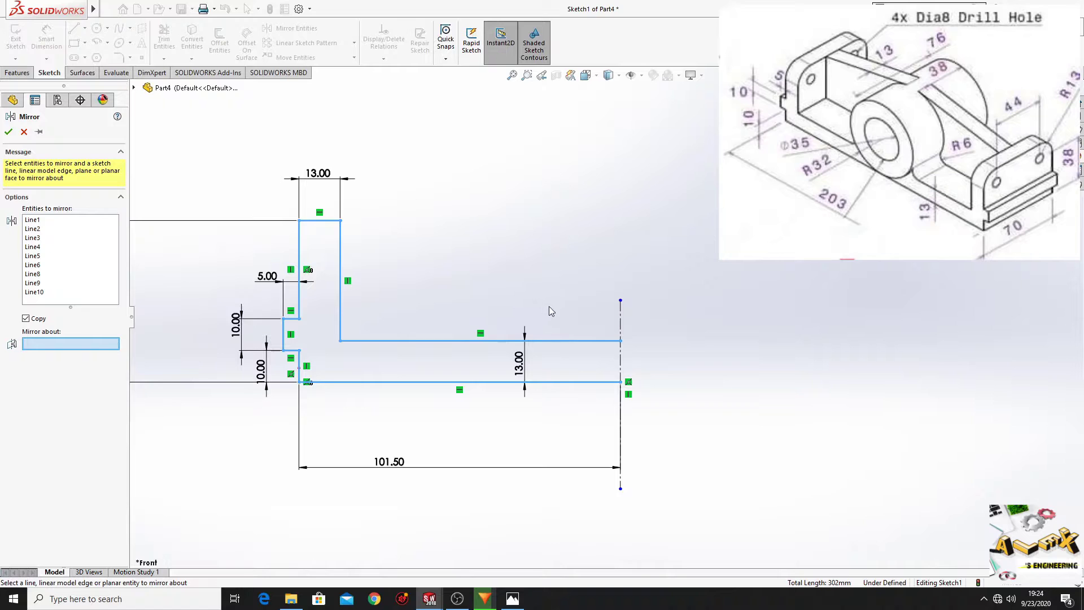
left_click(622, 328)
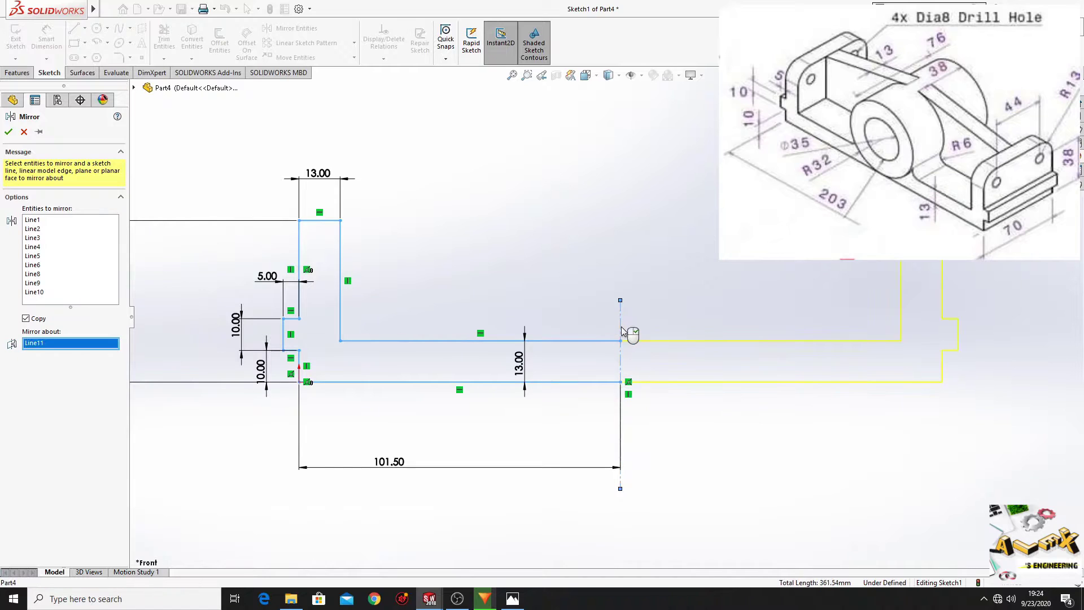
left_click(8, 132)
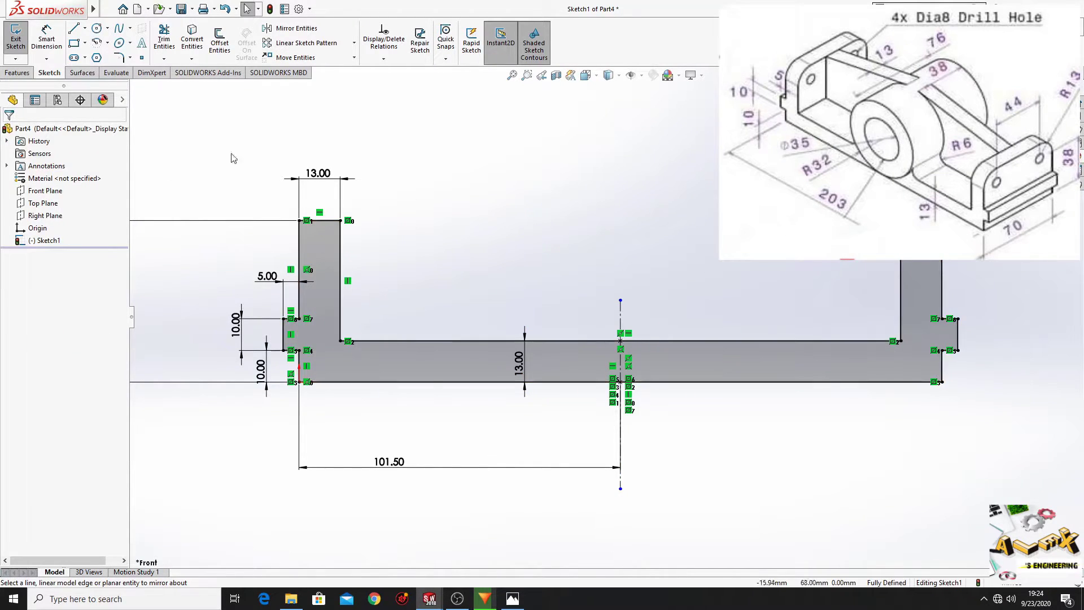
Extrude the full base profile 70 mm as a boss with the Mid Plane end condition
left_click(18, 73)
left_click(20, 38)
left_click(65, 200)
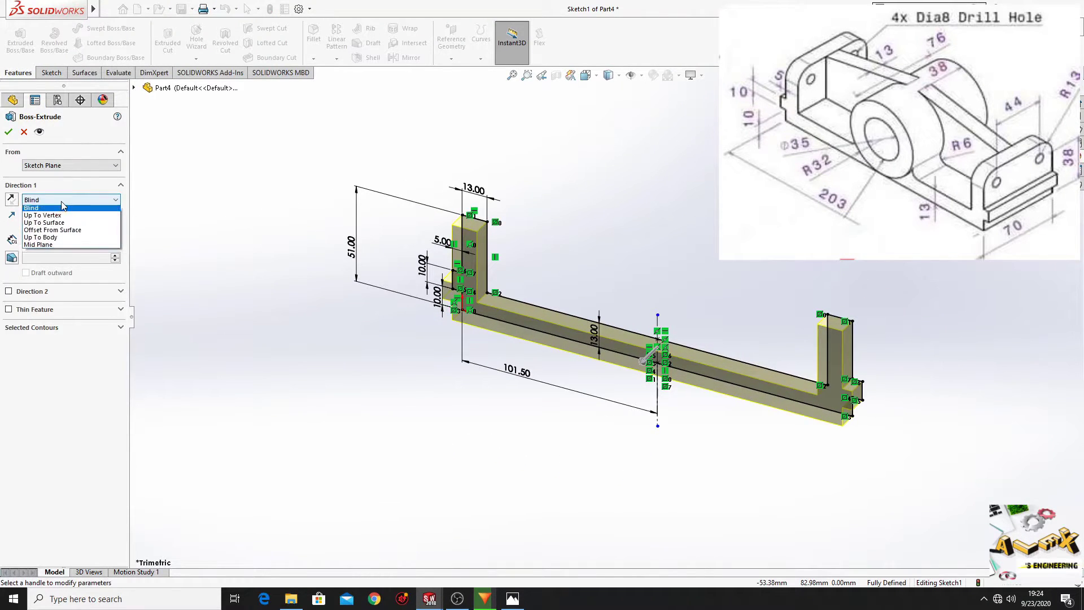
left_click(61, 248)
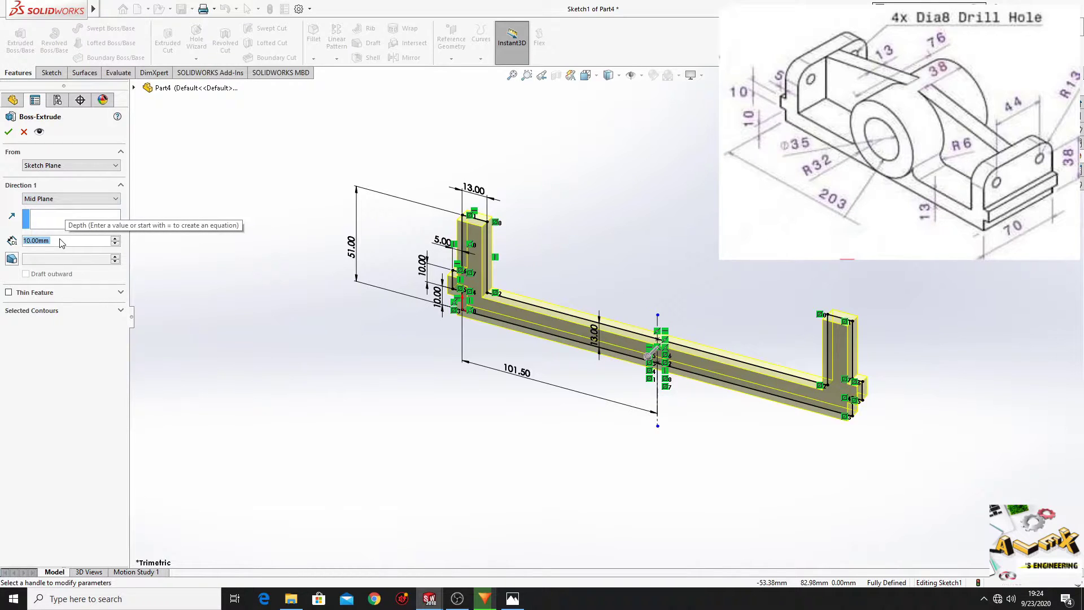
type("70")
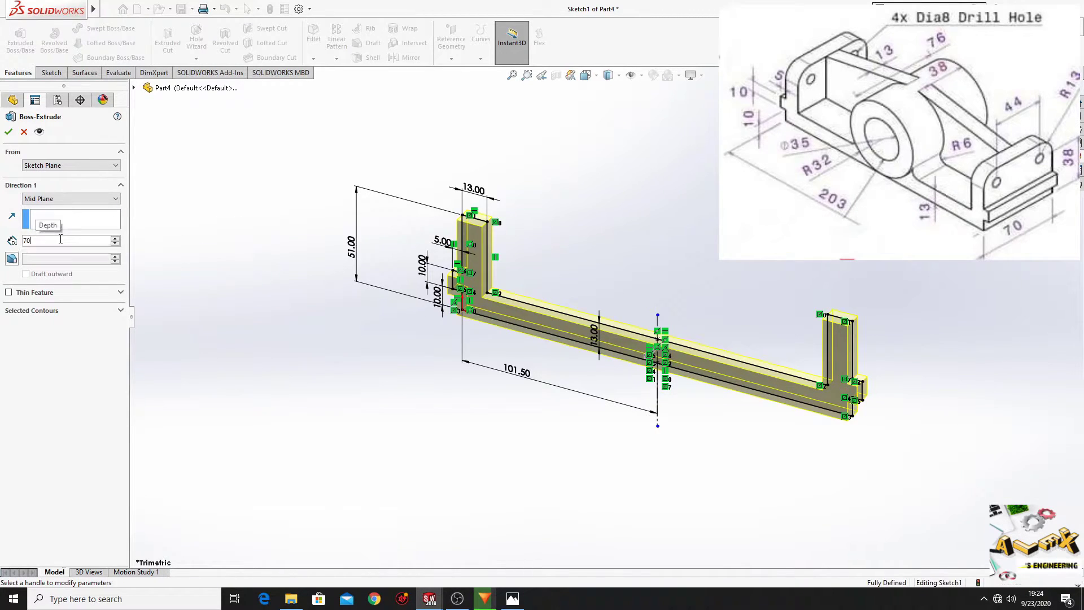
key("Return")
left_click(9, 132)
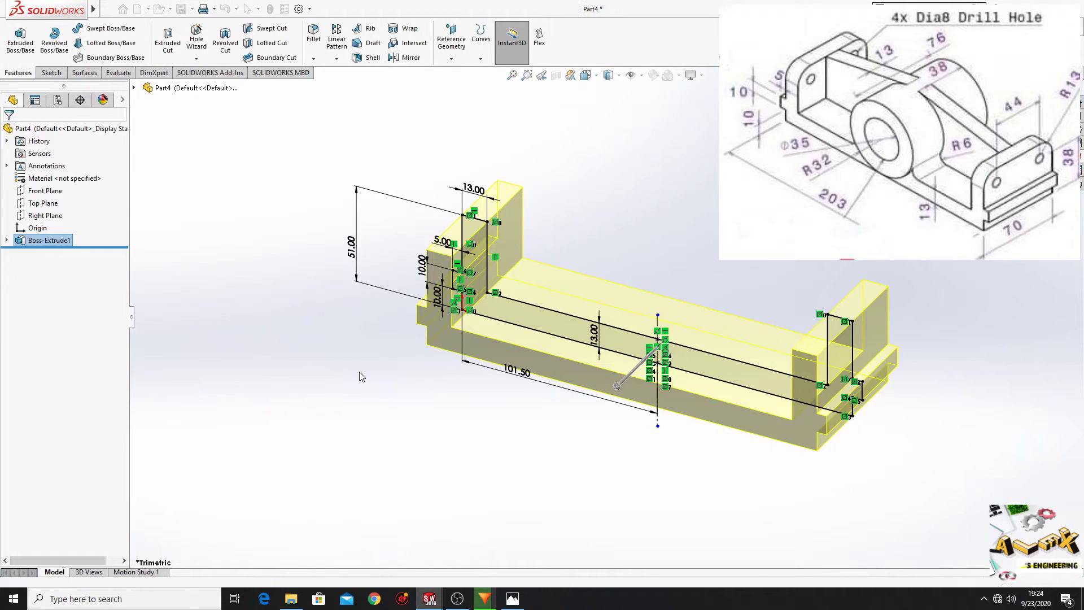
Fillet the four short top edges at the ends of both uprights with a 13 mm radius
mouse_move(516, 458)
middle_mouse_down()
mouse_move(517, 482)
mouse_move(356, 489)
middle_mouse_up()
left_click(313, 35)
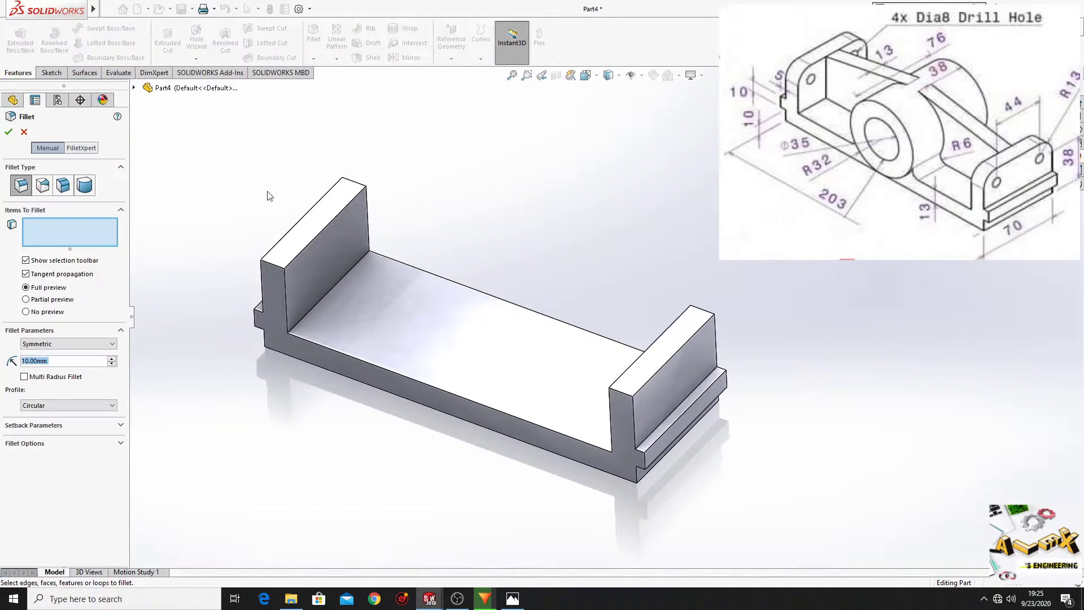
left_click(316, 204)
left_click(354, 186)
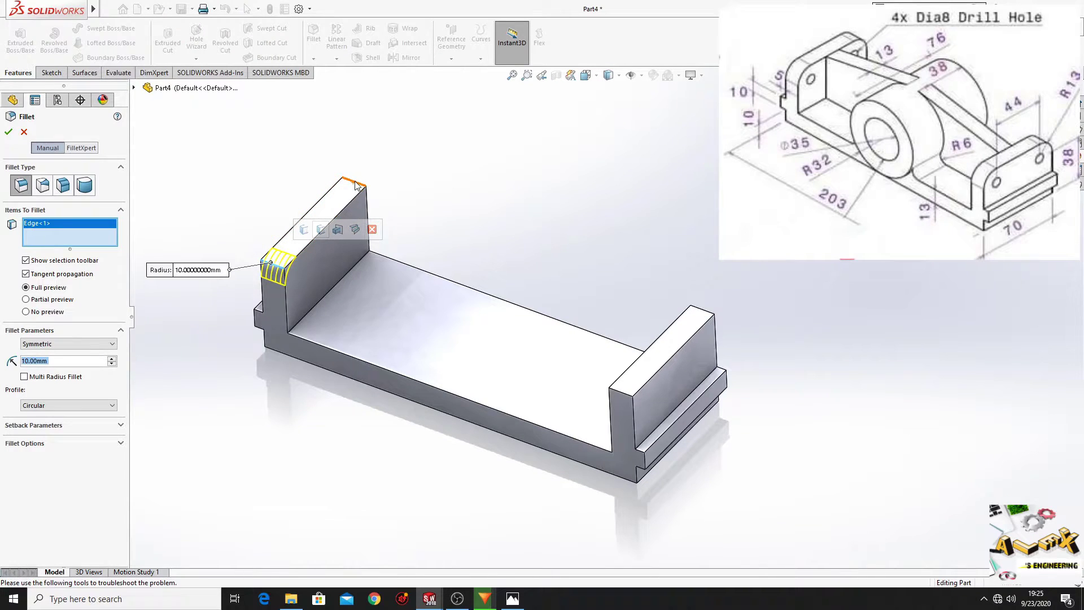
left_click(711, 317)
left_click(620, 388)
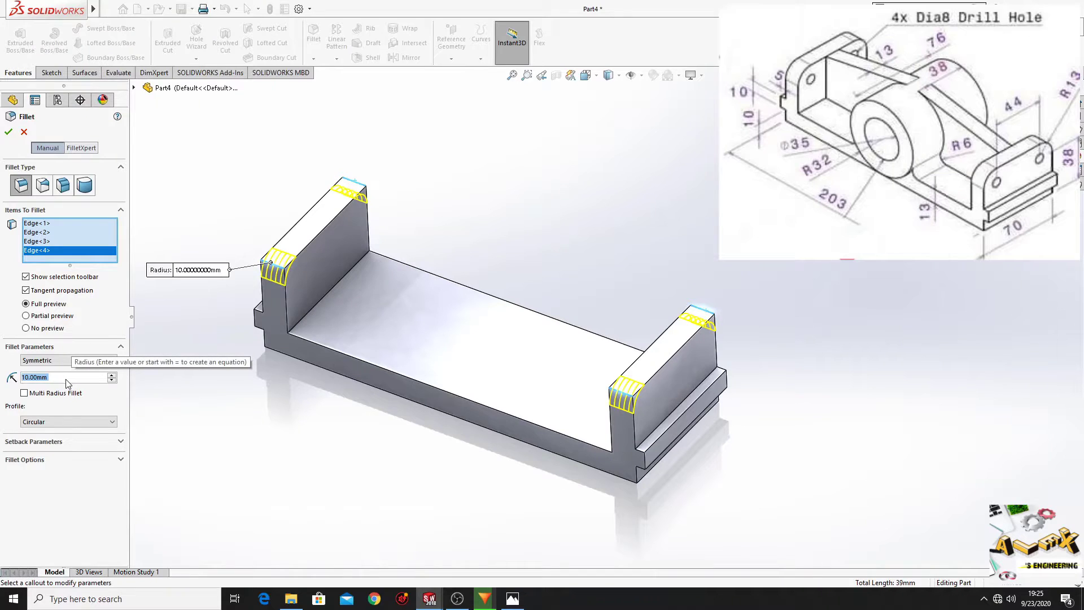
type("13")
key("Return")
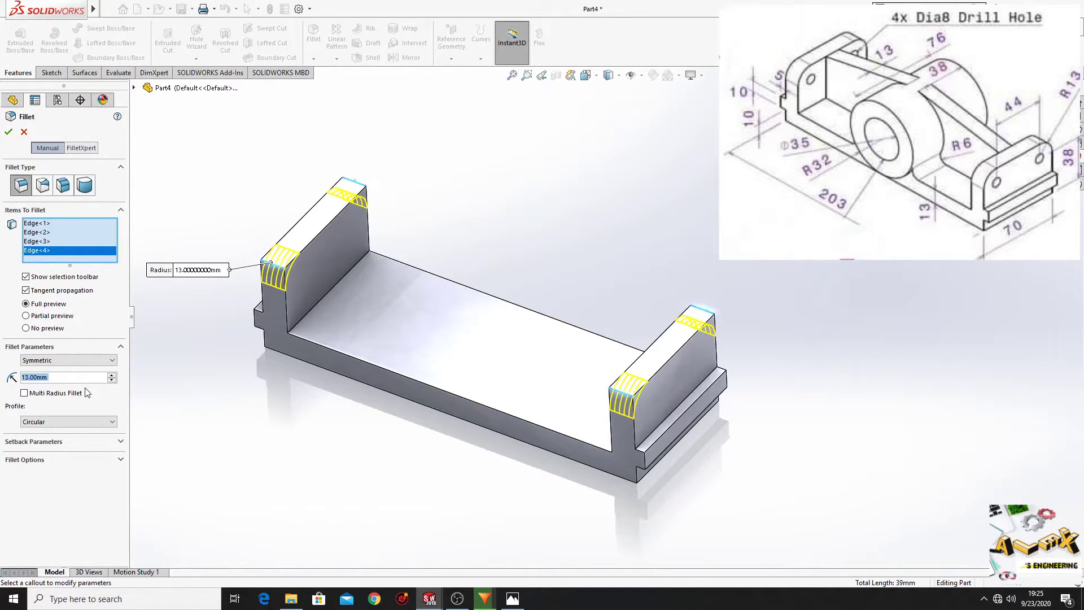
left_click(8, 132)
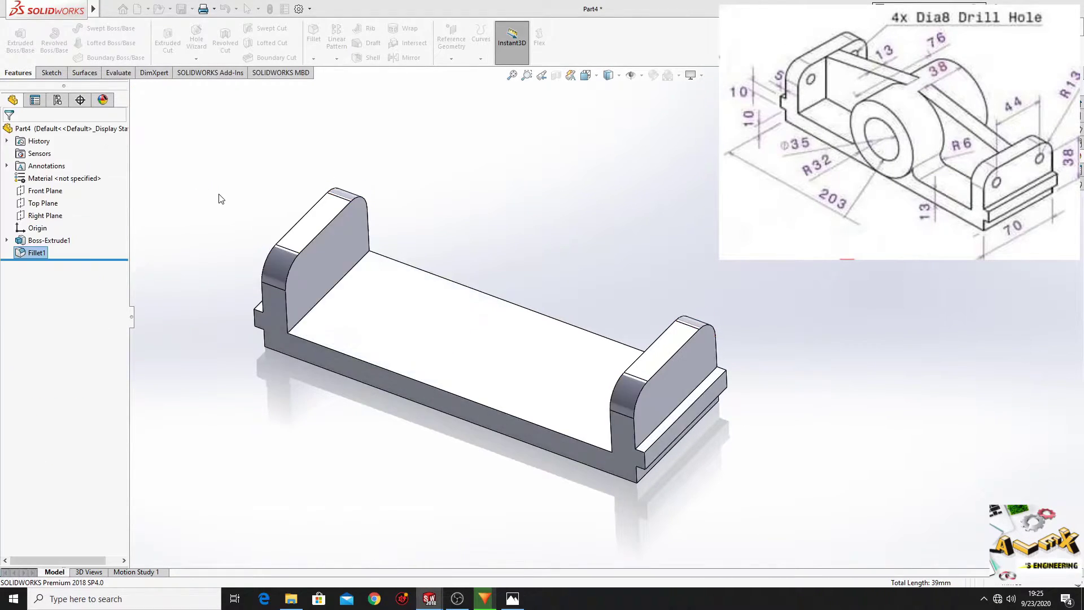
Sketch two concentric circles, about 25 mm and 52 mm in diameter, above the middle of the base on the bracket's long front face
left_click(427, 397)
left_click(477, 364)
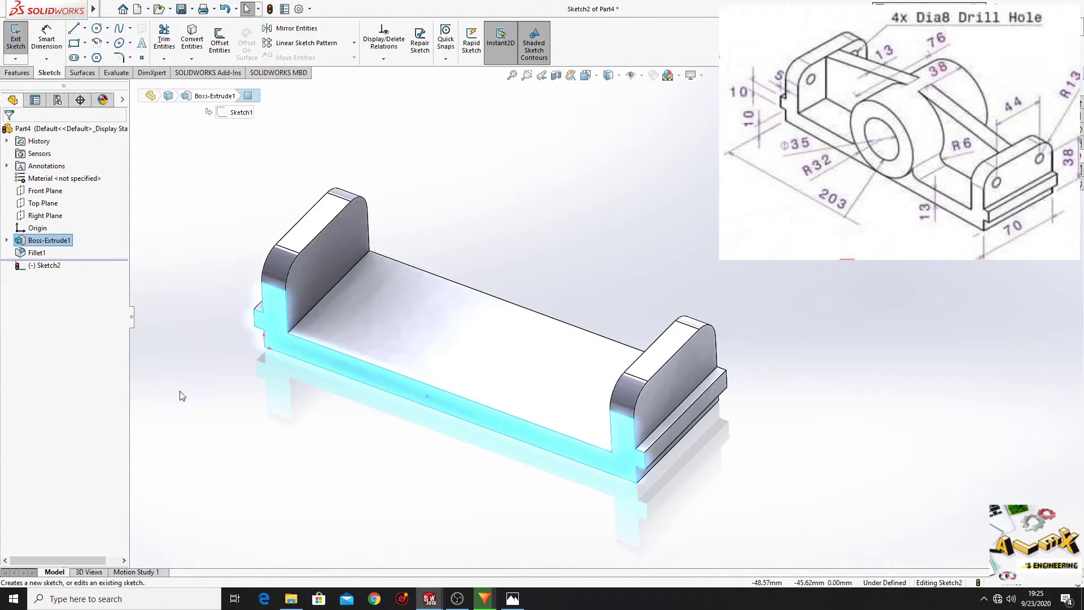
left_click(38, 266)
left_click(67, 251)
middle_click_drag(590, 361, 432, 364, "ctrl")
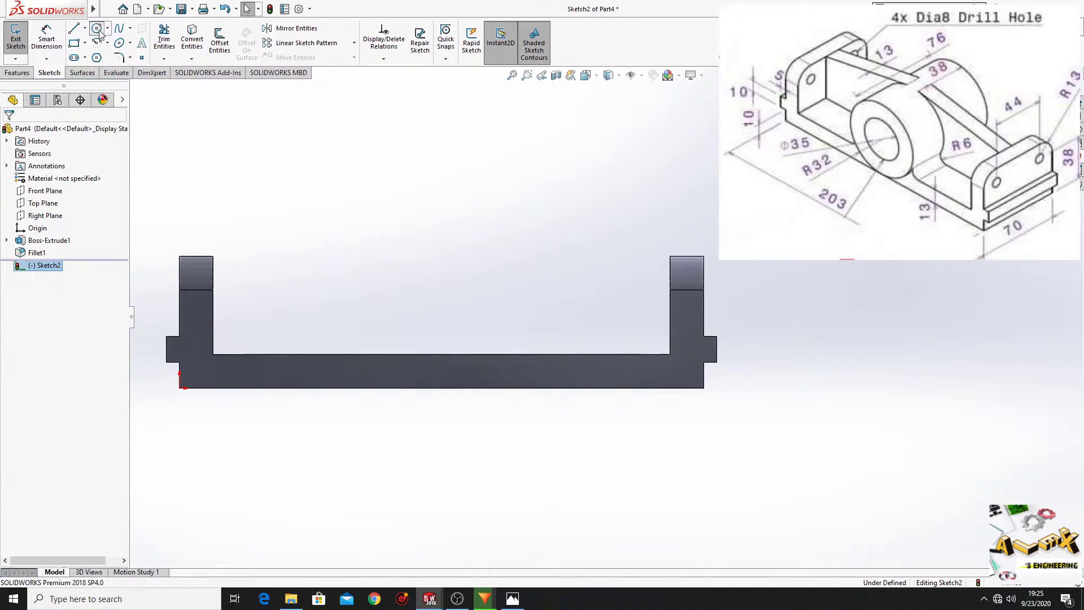
left_click(97, 28)
left_click_drag(441, 272, 456, 300)
left_click(441, 272)
left_click(492, 314)
right_click(532, 200)
left_click(551, 208)
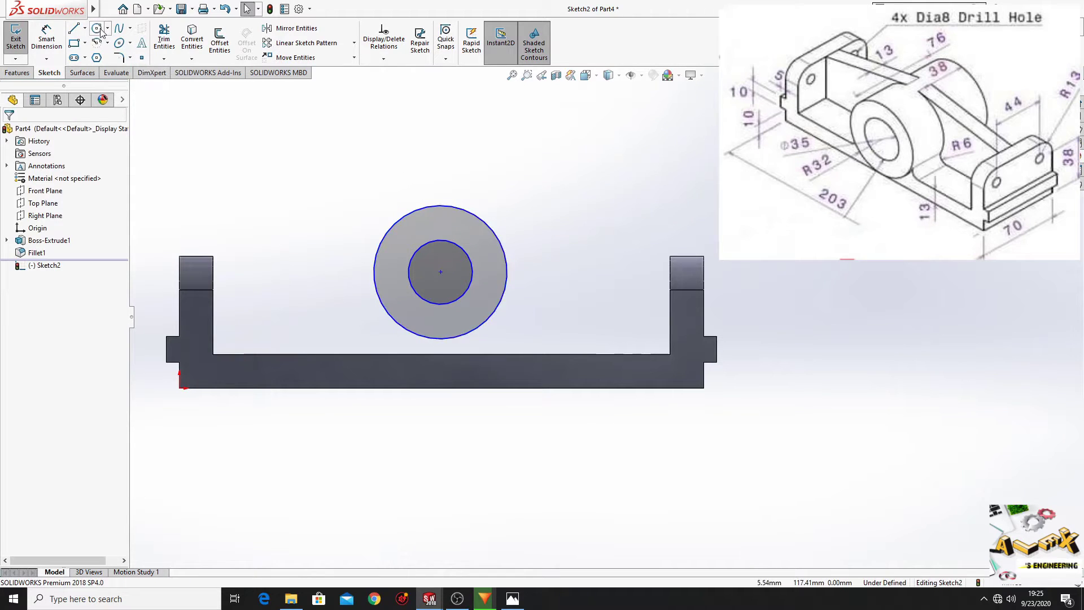
Draw a centerline from the circles' center to the midpoint of the base's upper edge and make it vertical
left_click(74, 29)
left_click(85, 28)
left_click(101, 45)
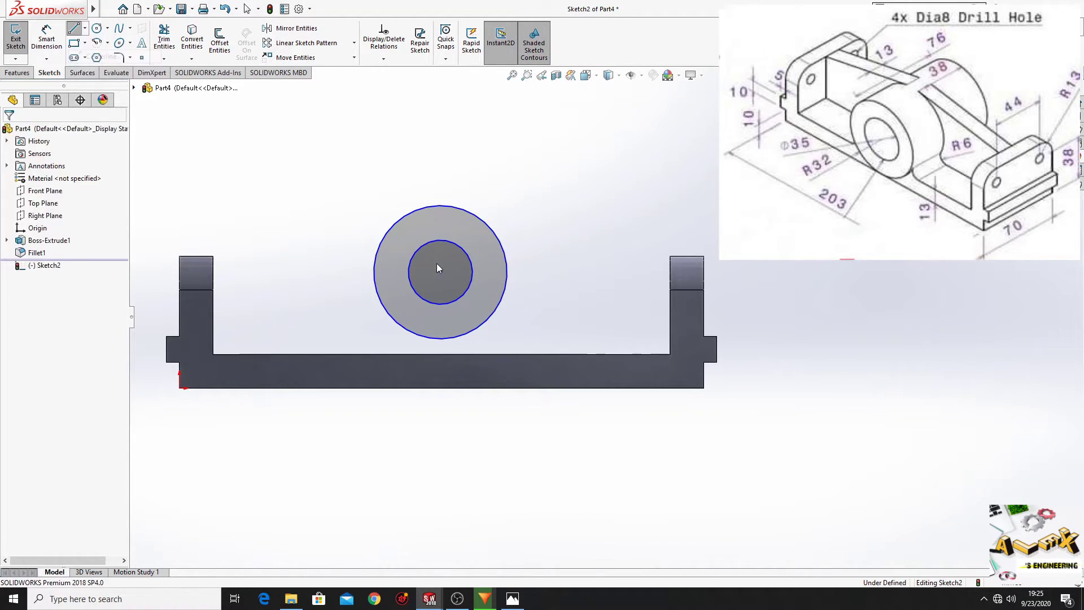
left_click(441, 272)
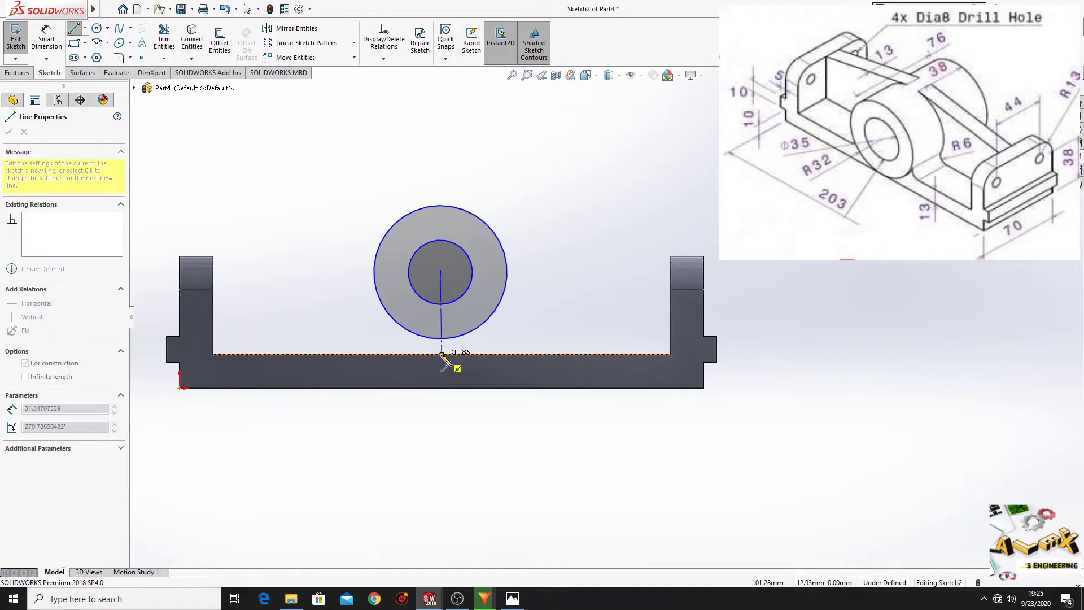
left_click(441, 353)
right_click(563, 212)
left_click(575, 217)
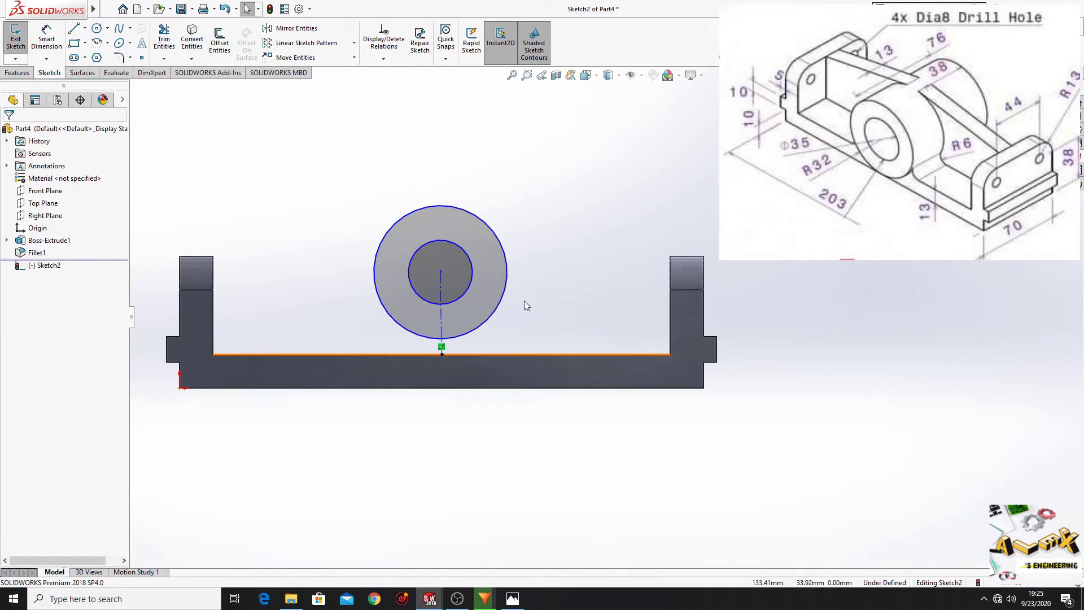
left_click(440, 317)
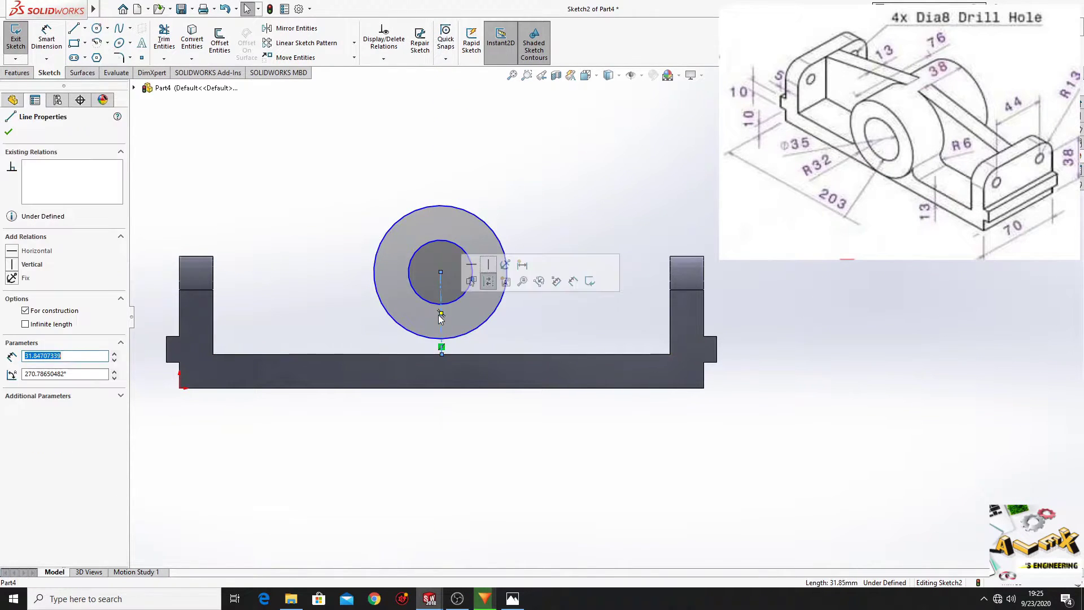
left_click(489, 265)
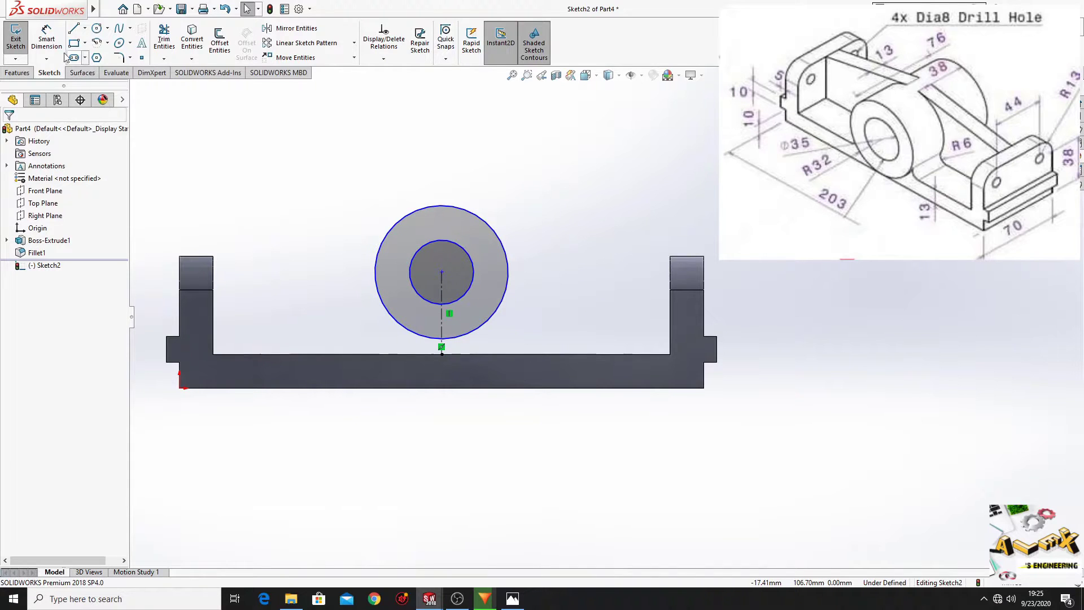
Dimension the outer circle's diameter as 64 mm and the inner circle's diameter as 35 mm
key("d")
left_click(411, 213)
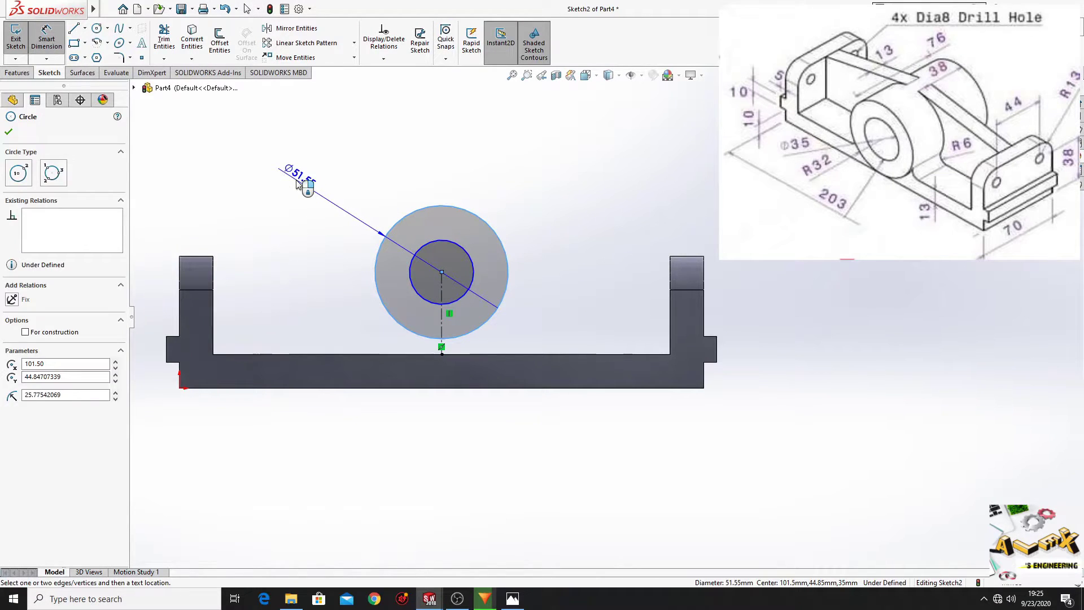
left_click(297, 183)
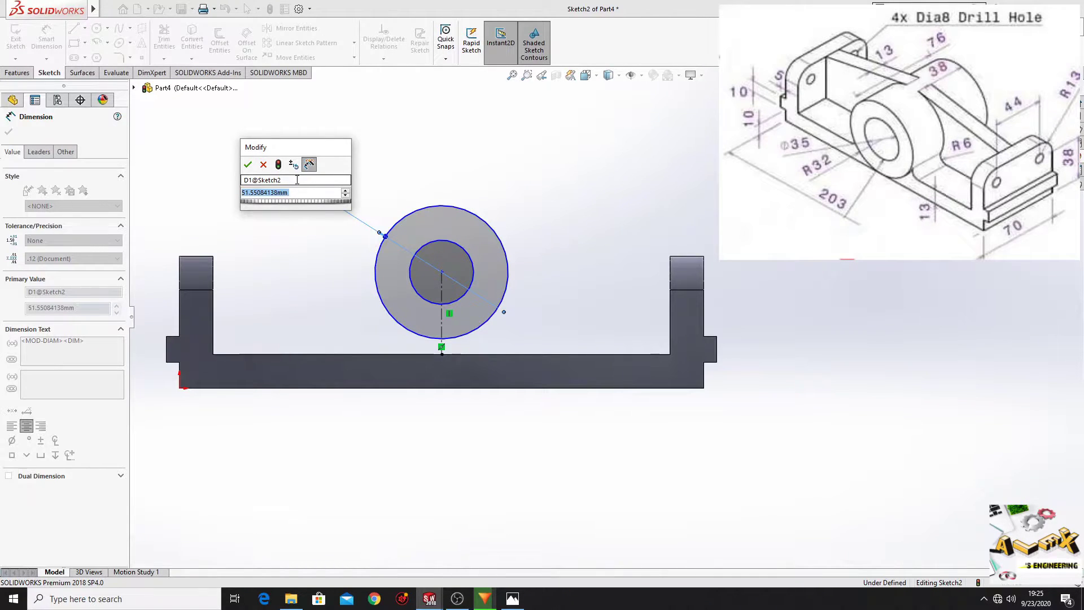
type("64")
key("Return")
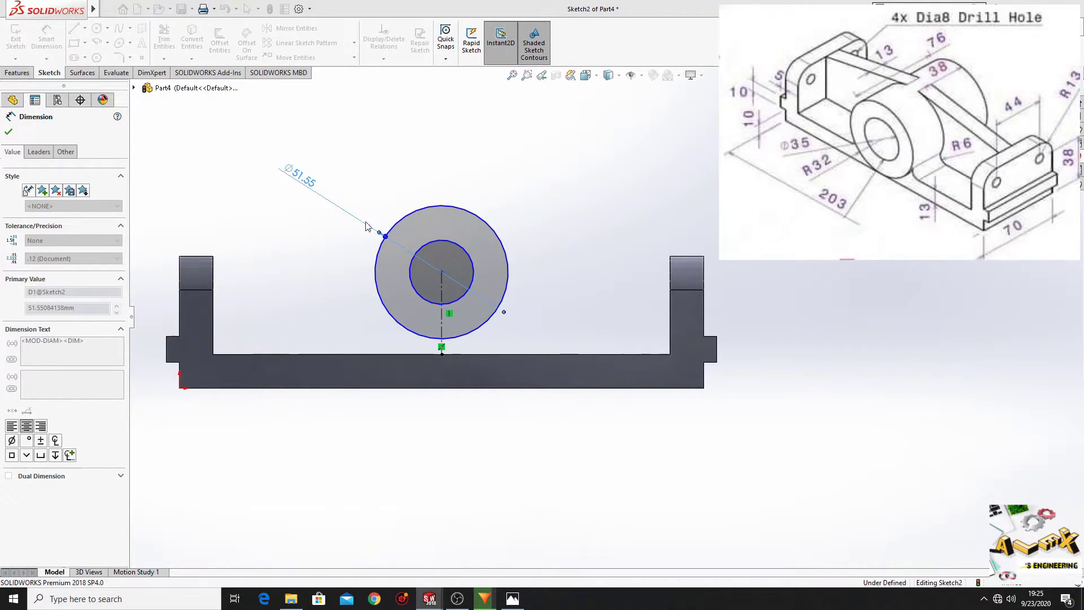
left_click(410, 273)
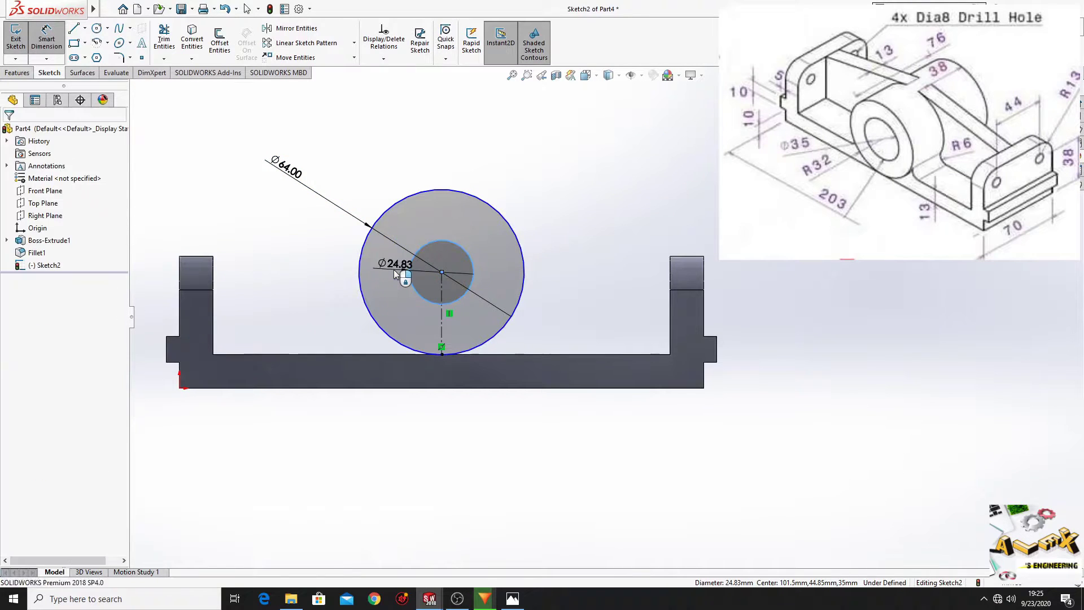
left_click(395, 269)
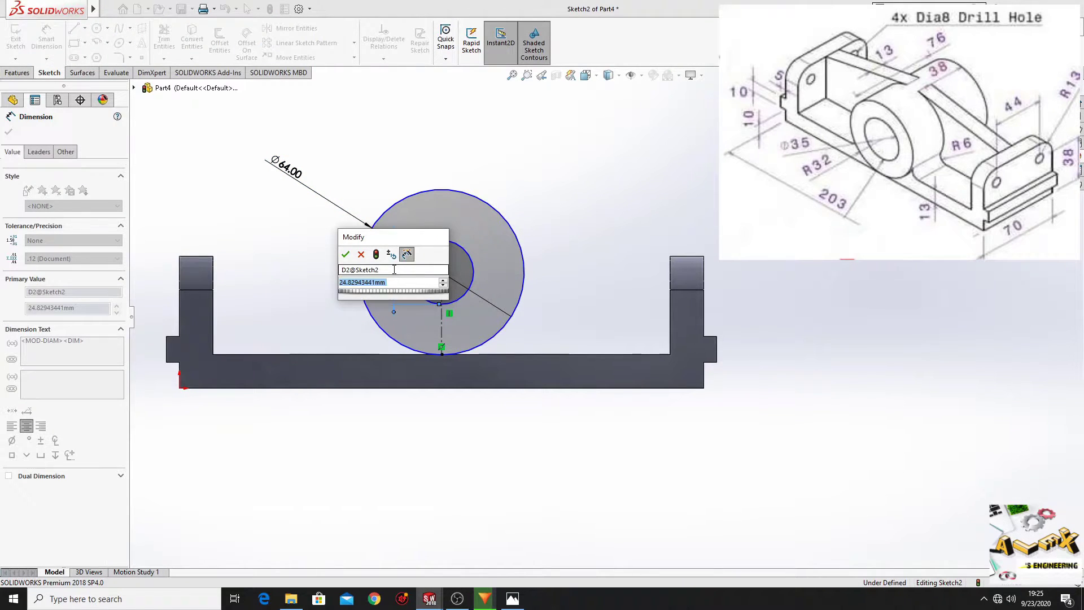
type("35")
key("Return")
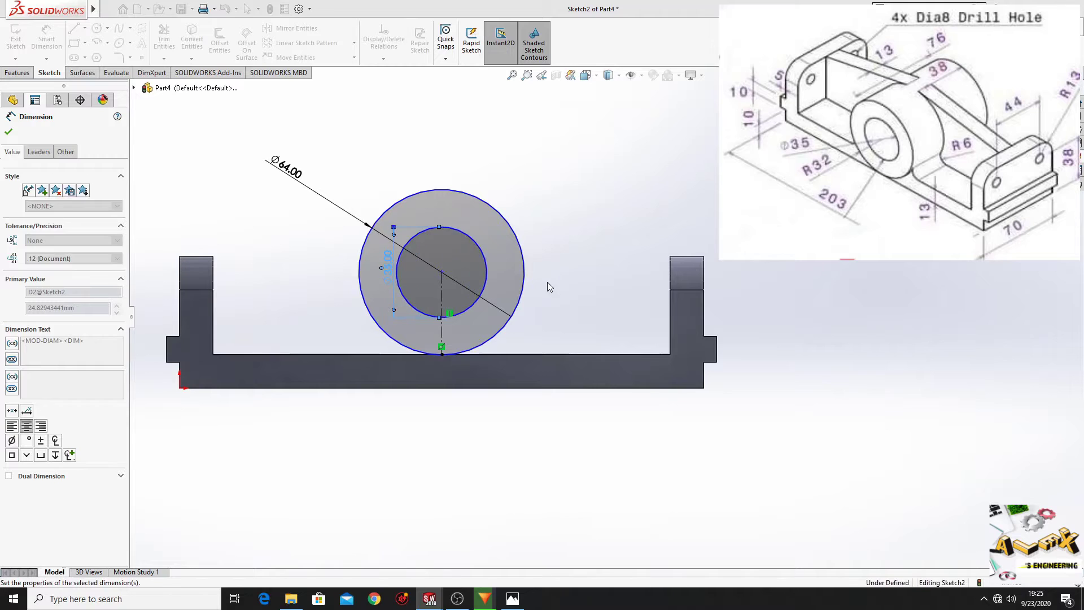
Dimension the circles' center height above the base's bottom edge as 38 mm and end dimensioning
left_click(442, 273)
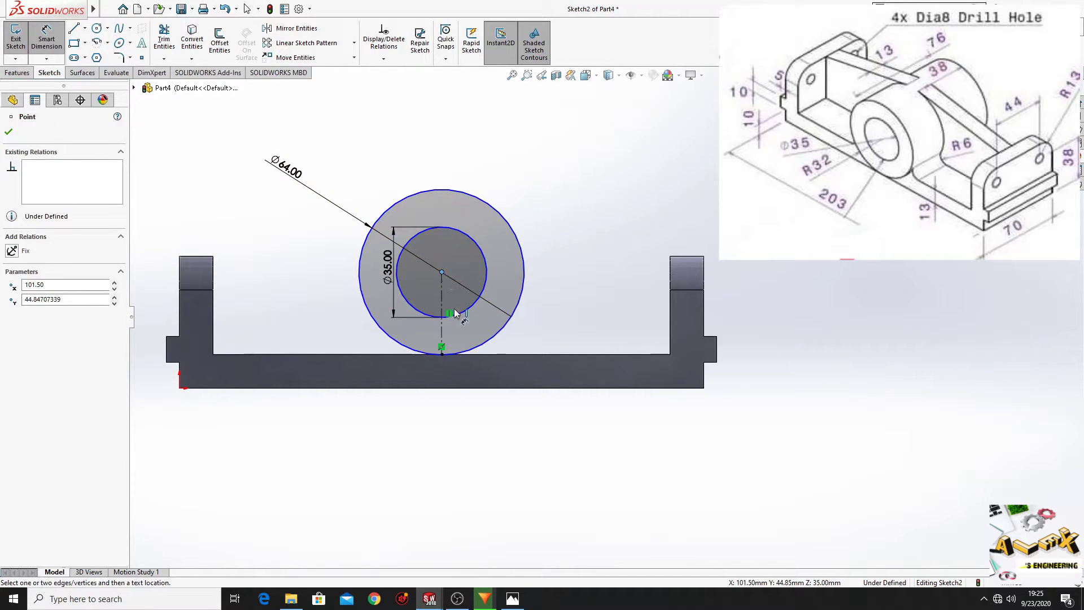
left_click(491, 388)
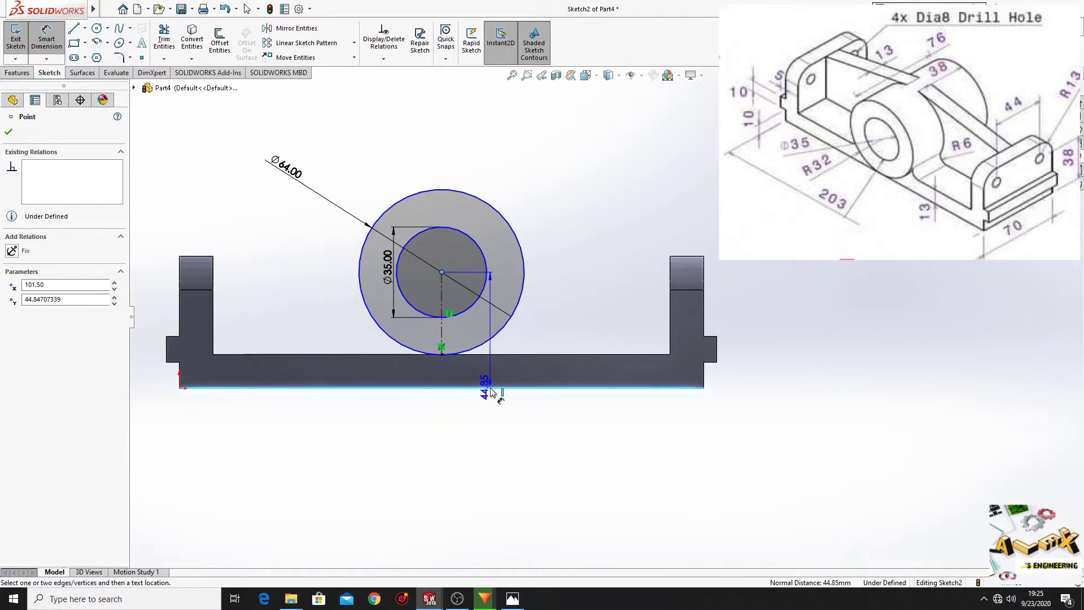
left_click(489, 438)
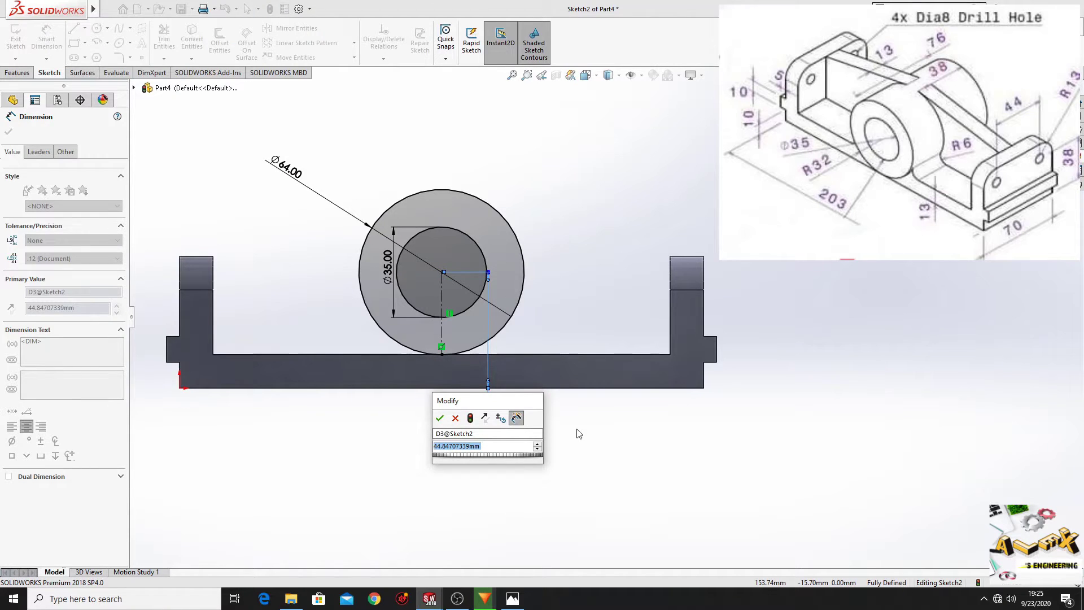
type("45")
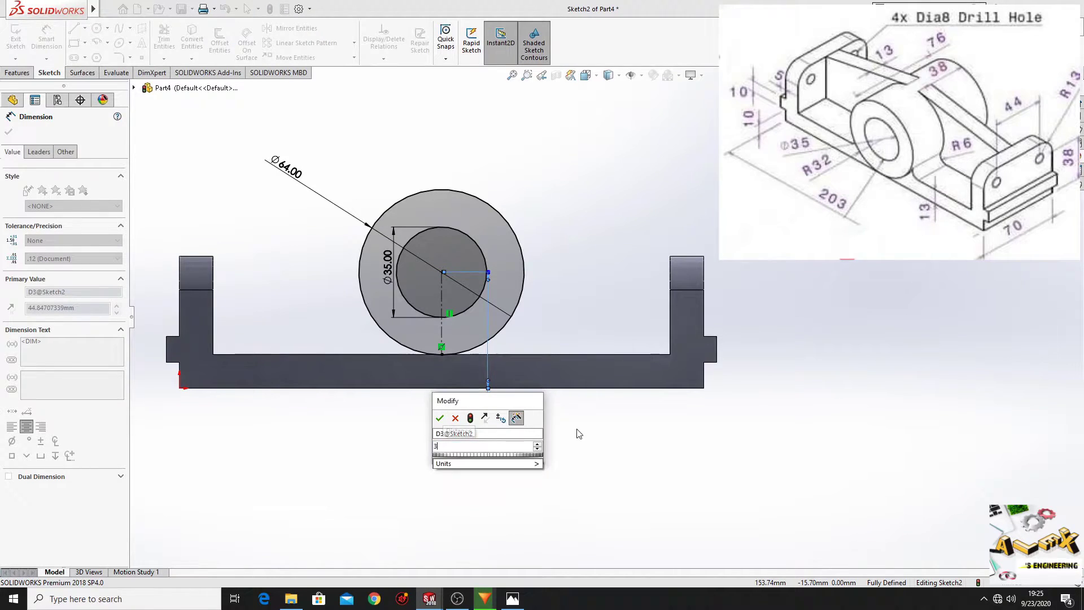
key("Return")
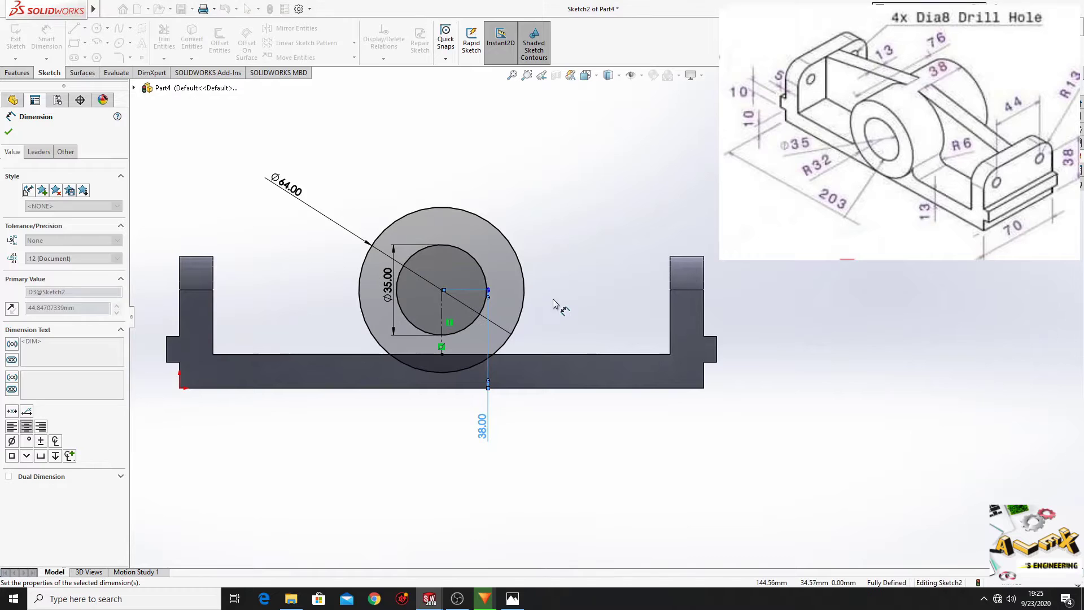
right_click(561, 237)
left_click(592, 271)
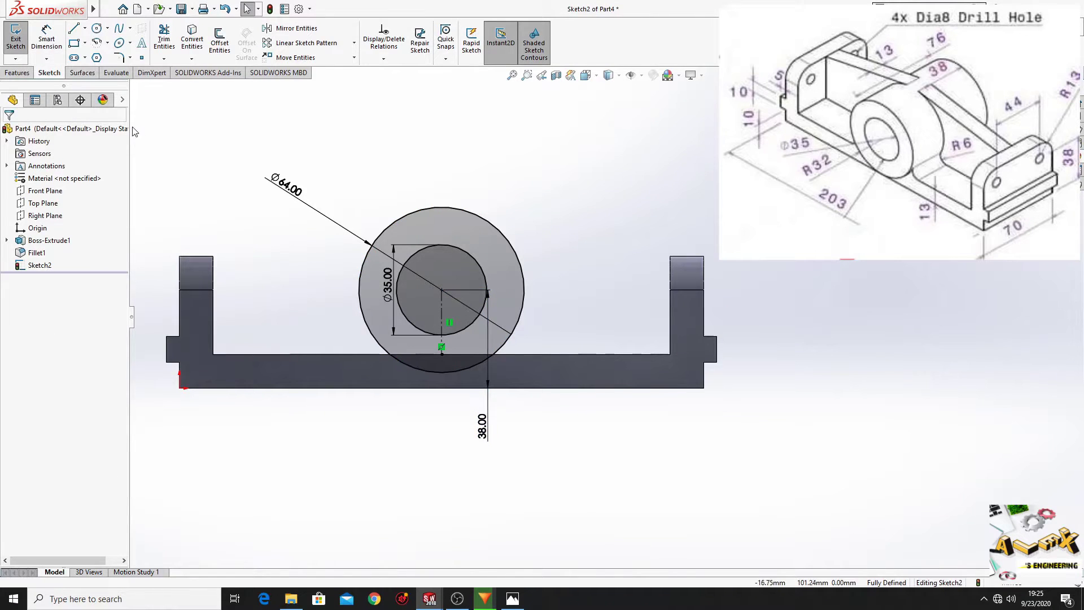
Extrude the hub sketch 3 mm in the first direction and 73 mm in the second direction, merged with the base
left_click(17, 74)
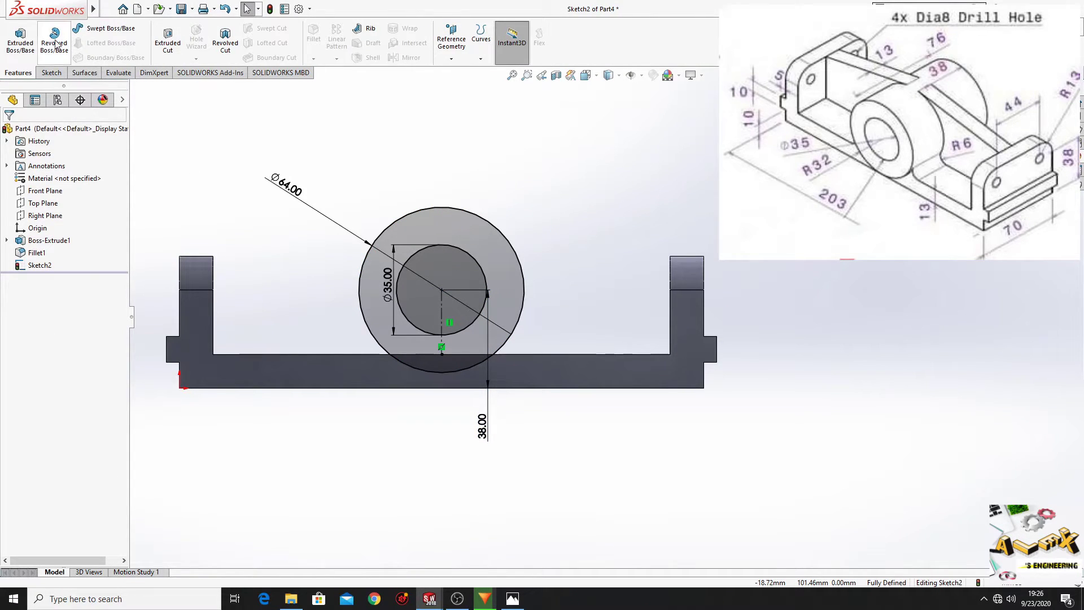
left_click(20, 38)
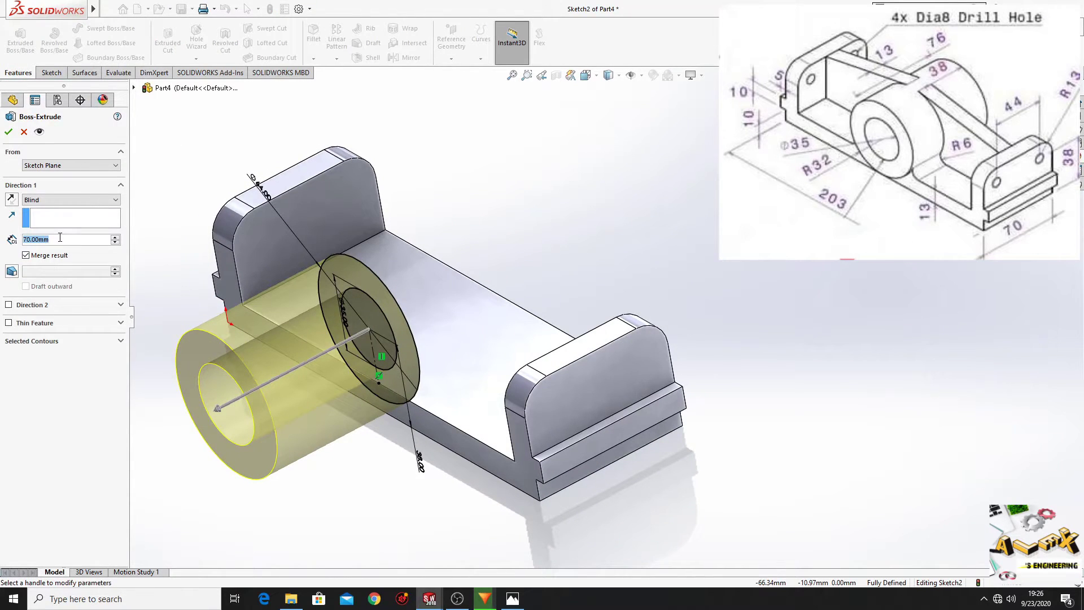
type("3")
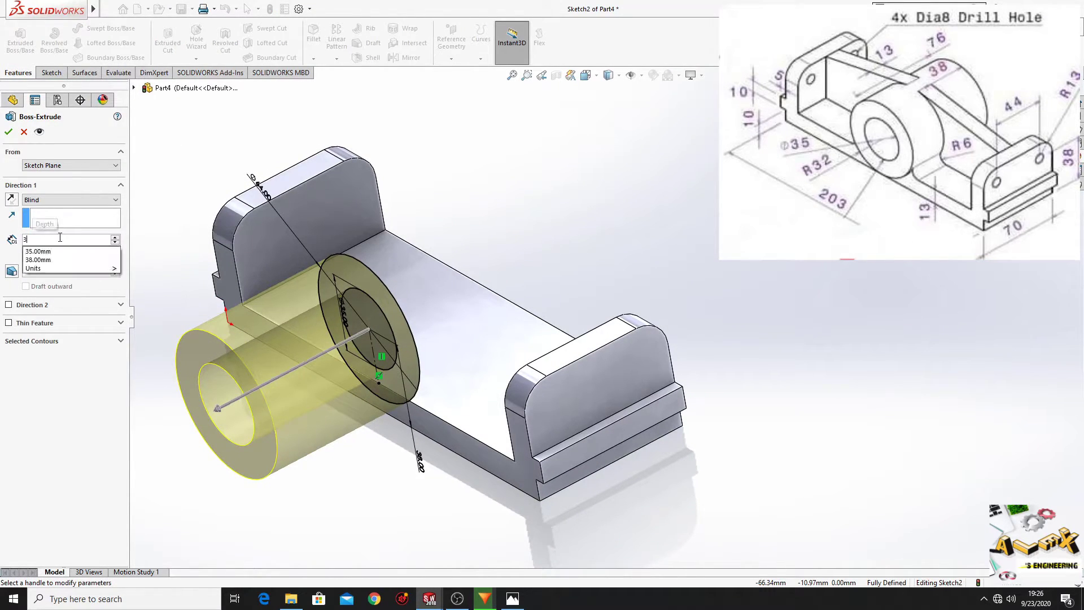
key("Return")
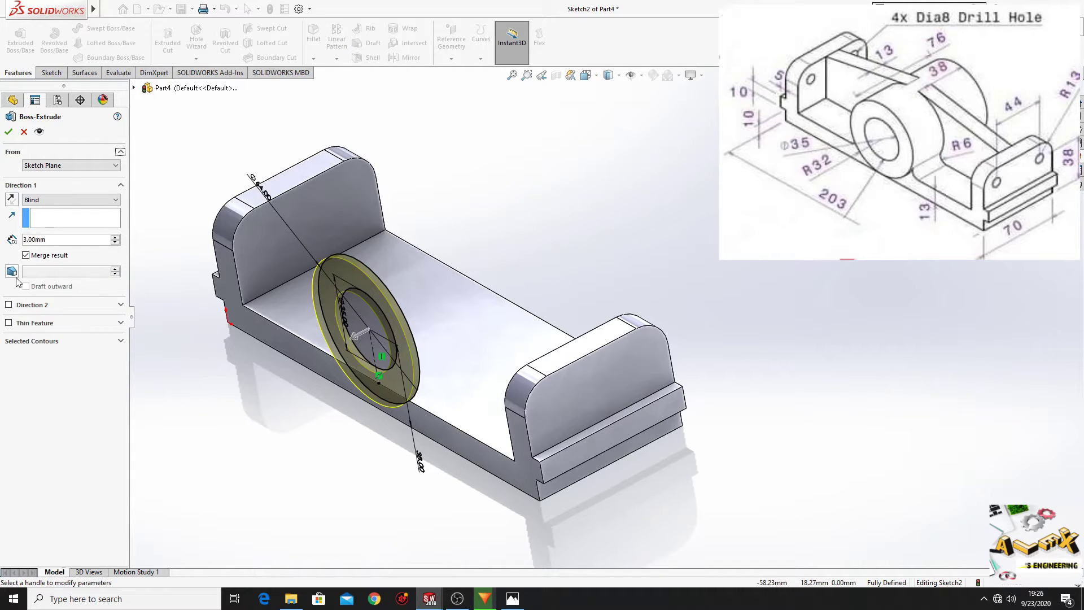
left_click(9, 305)
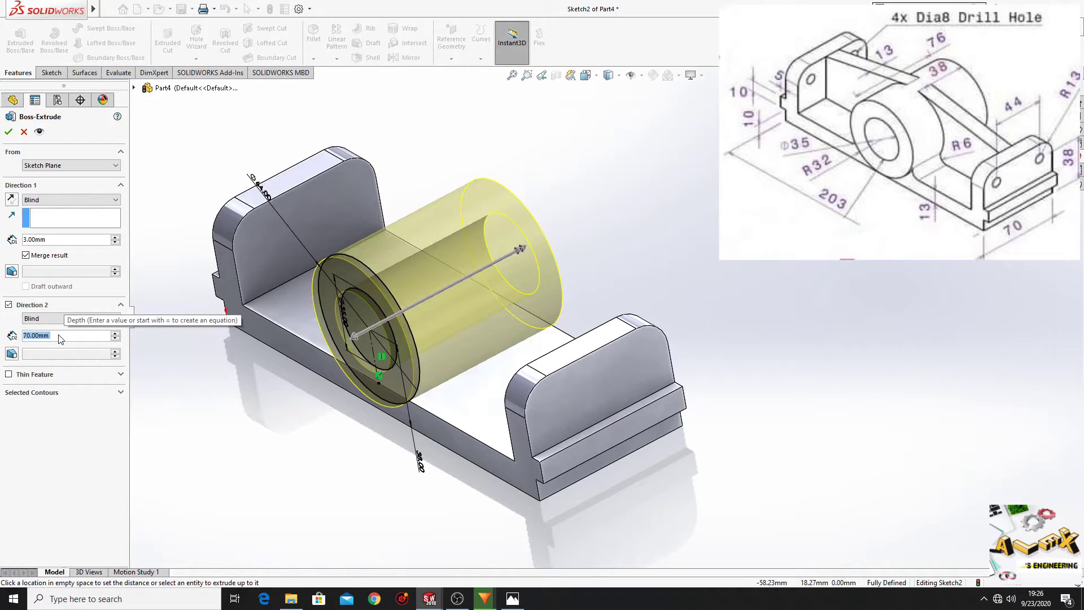
type("73")
key("Return")
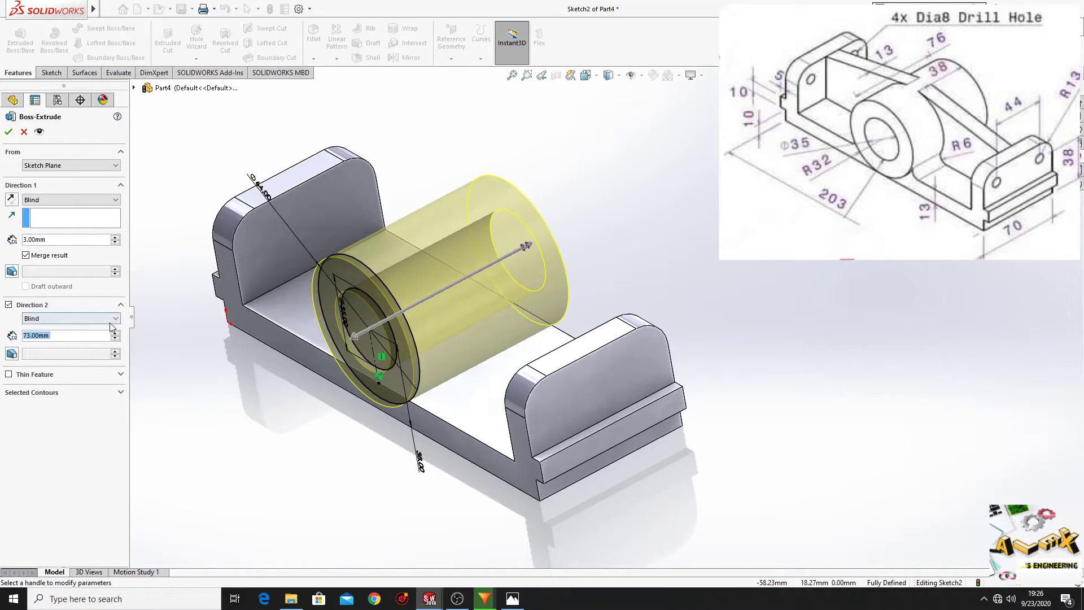
key("Return")
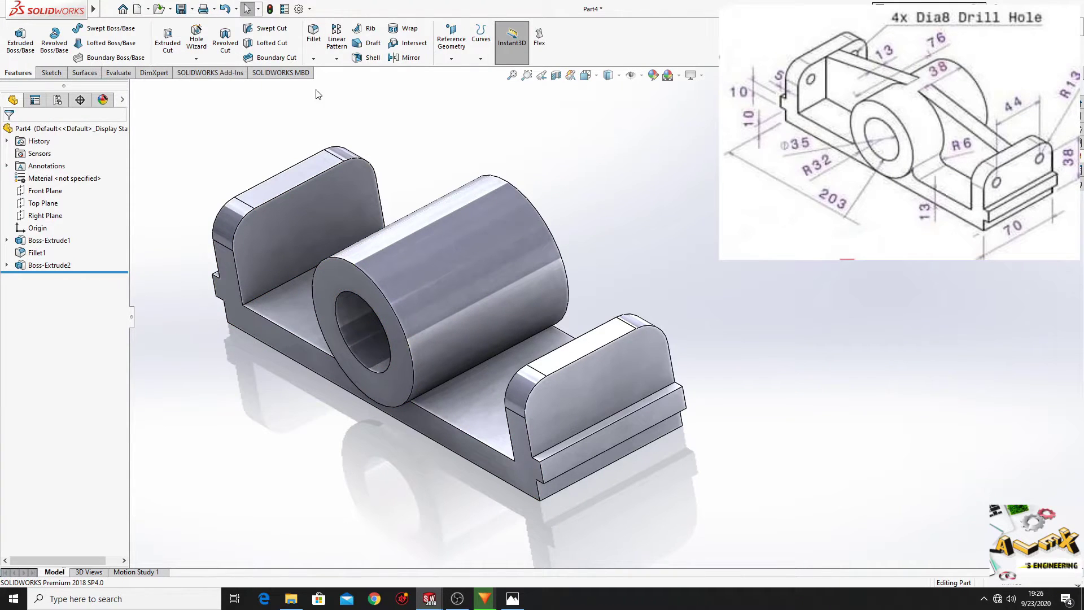
Fillet the two edges where the cylindrical hub meets the base's upper surface with a 6 mm radius
left_click(317, 37)
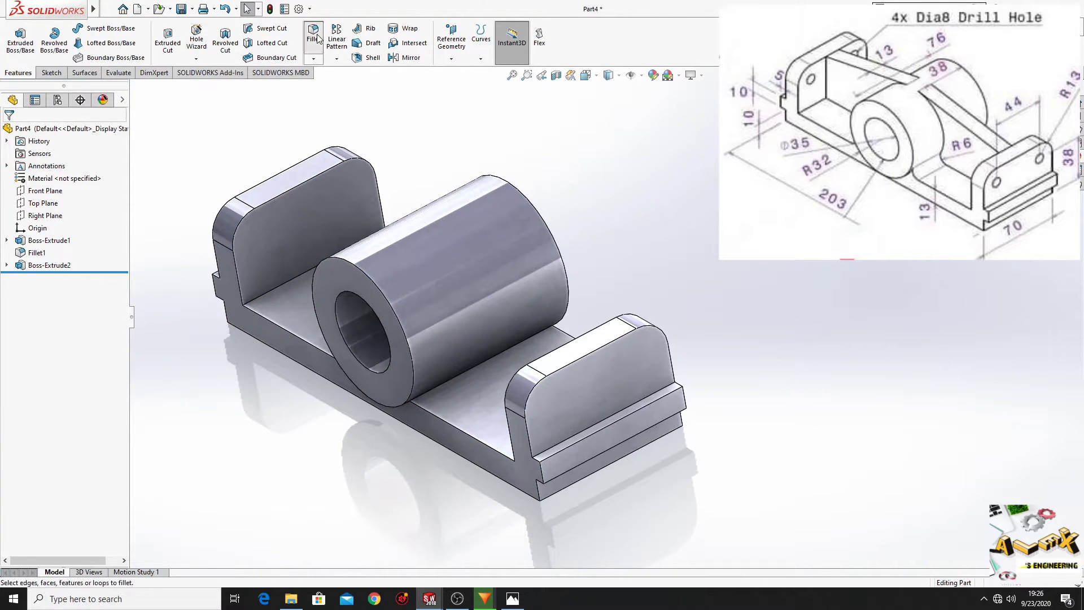
left_click(462, 372)
middle_click_drag(462, 372, 470, 450)
left_click(370, 322)
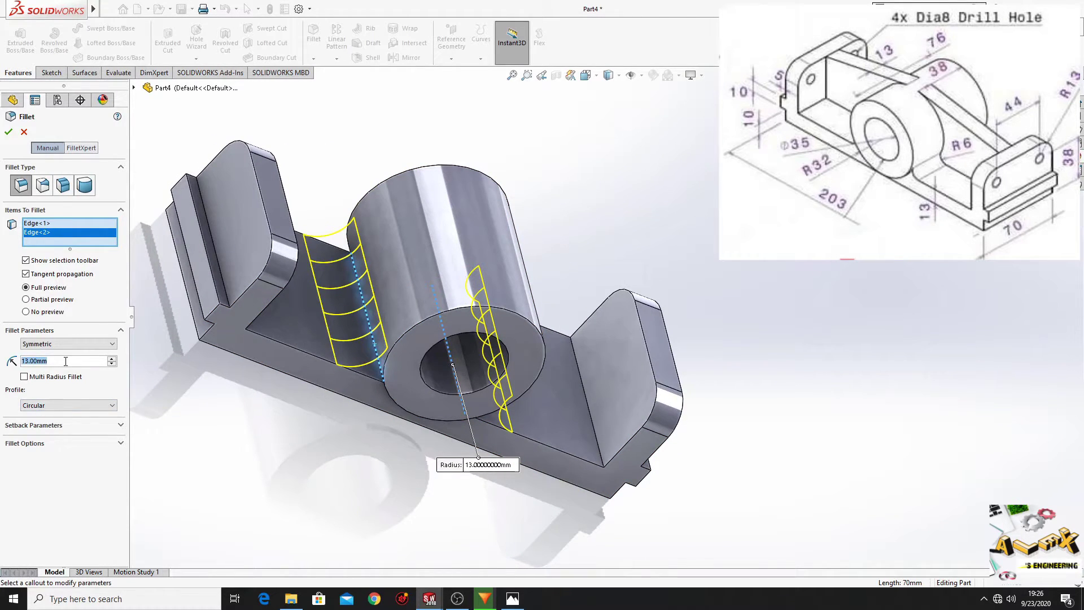
type("6")
key("Return")
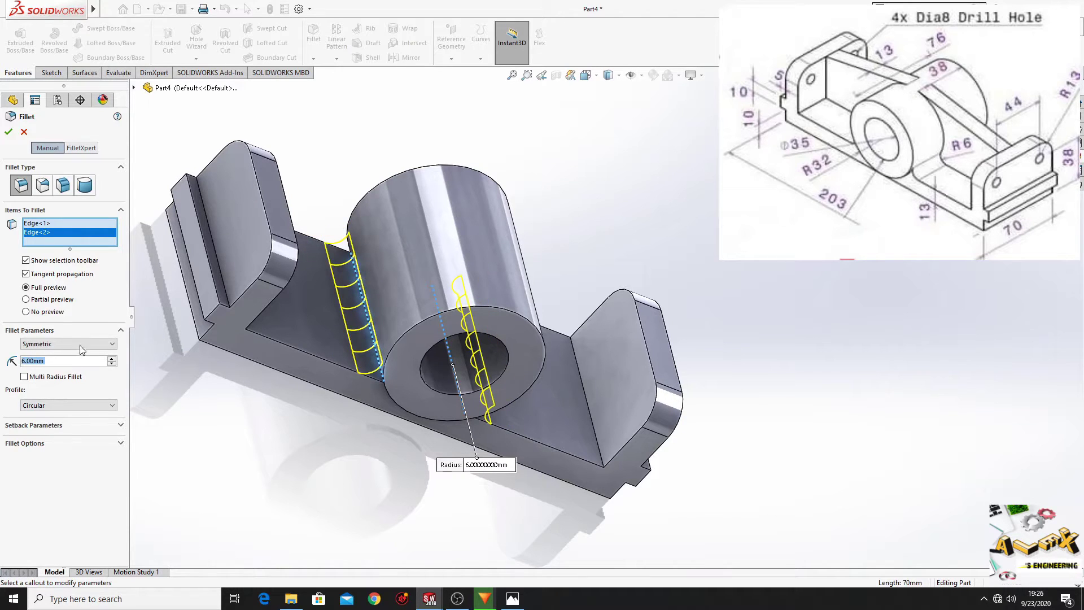
left_click(9, 132)
Start a new sketch on the Front Plane and view it straight on
middle_click_drag(237, 401, 275, 354)
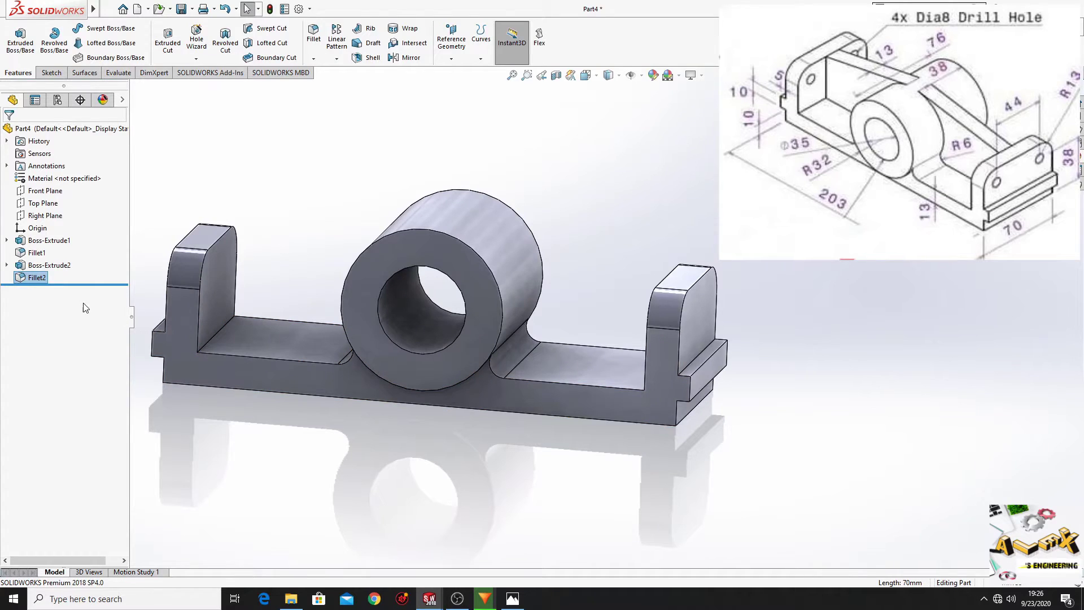
left_click(45, 191)
left_click(57, 176)
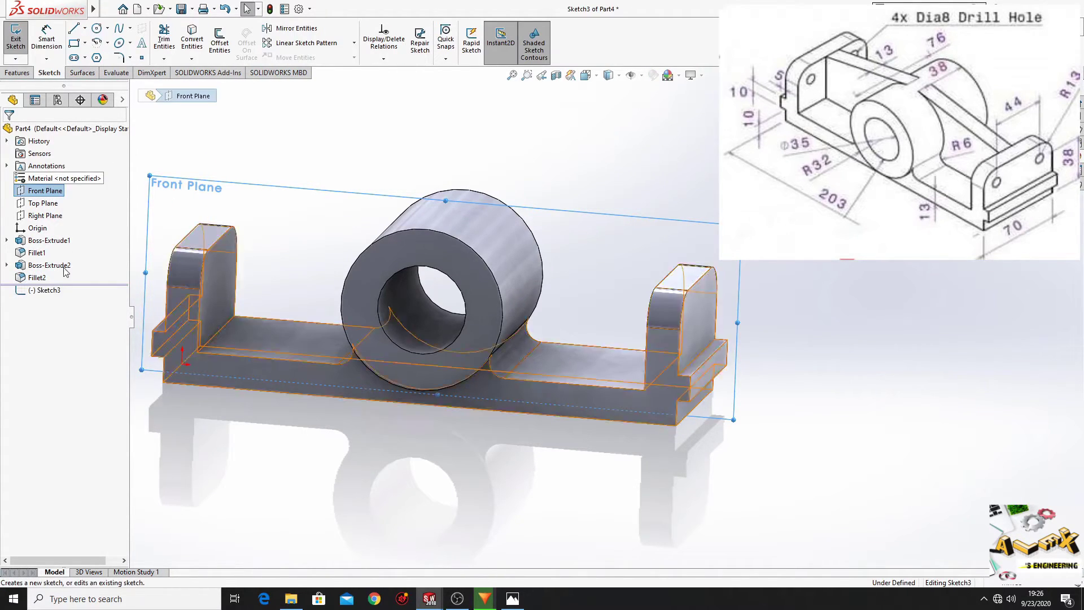
left_click(73, 267)
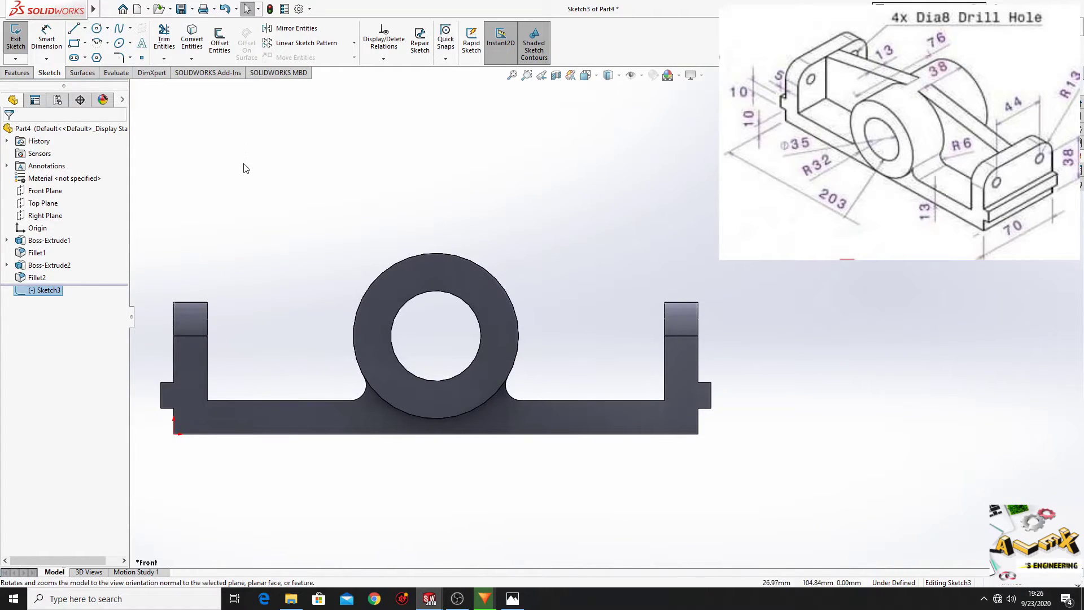
Convert the uprights' inner edges, the base's upper edges, both hub fillets and the hub's outer circle into sketch entities
left_click(192, 38)
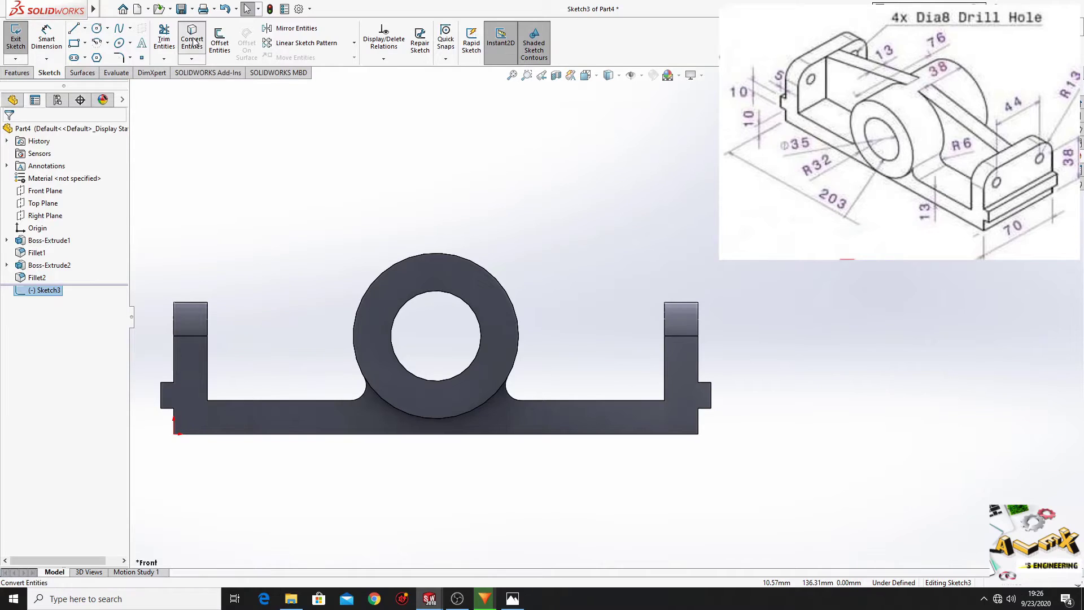
left_click(208, 321)
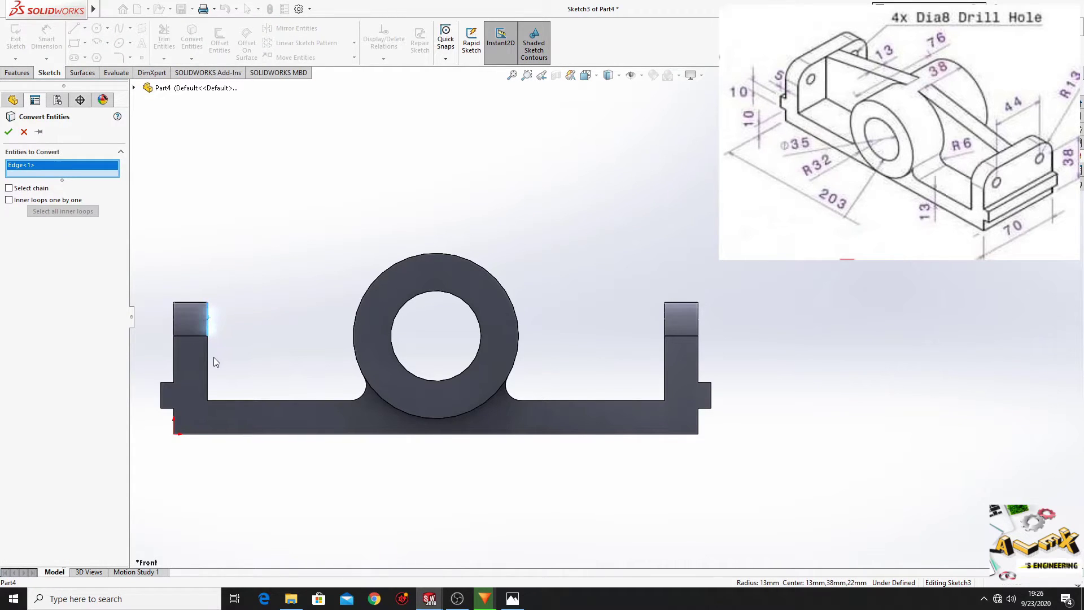
left_click(209, 364)
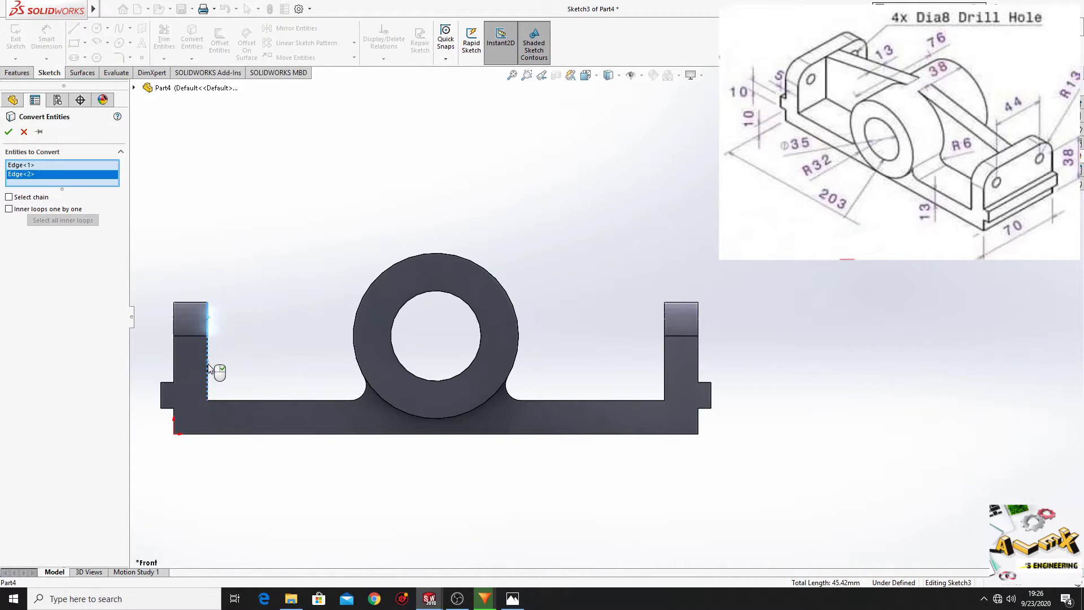
left_click(272, 400)
left_click(364, 393)
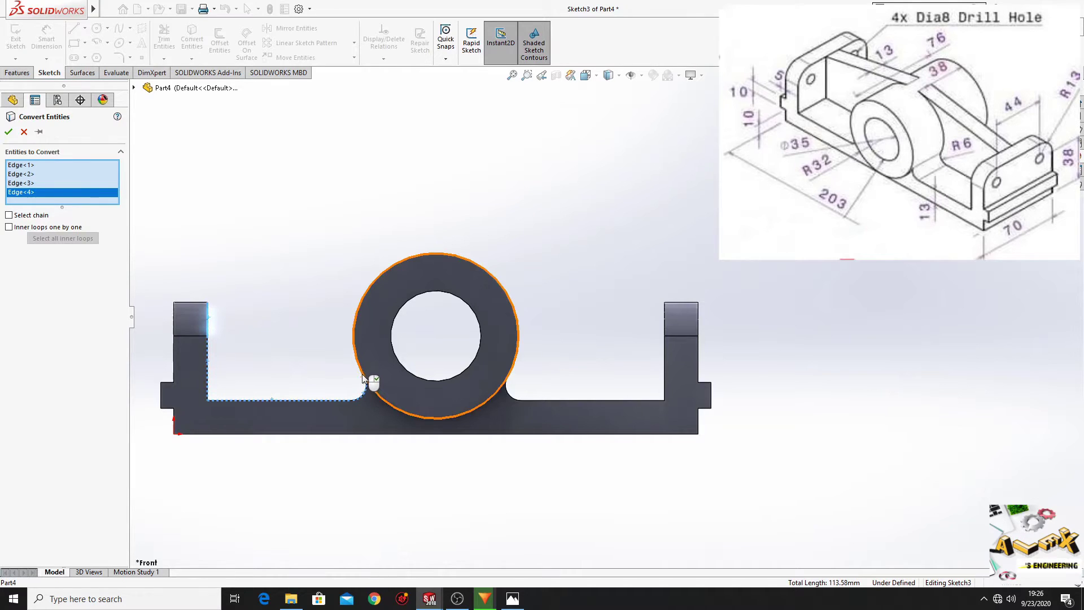
left_click(363, 377)
left_click(519, 399)
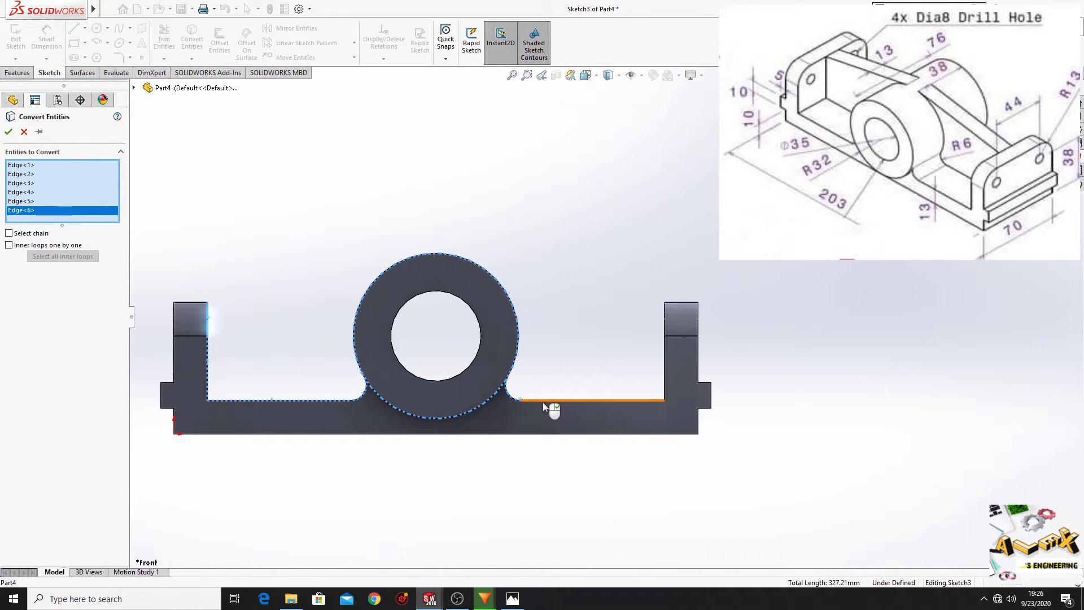
left_click(543, 402)
left_click(666, 378)
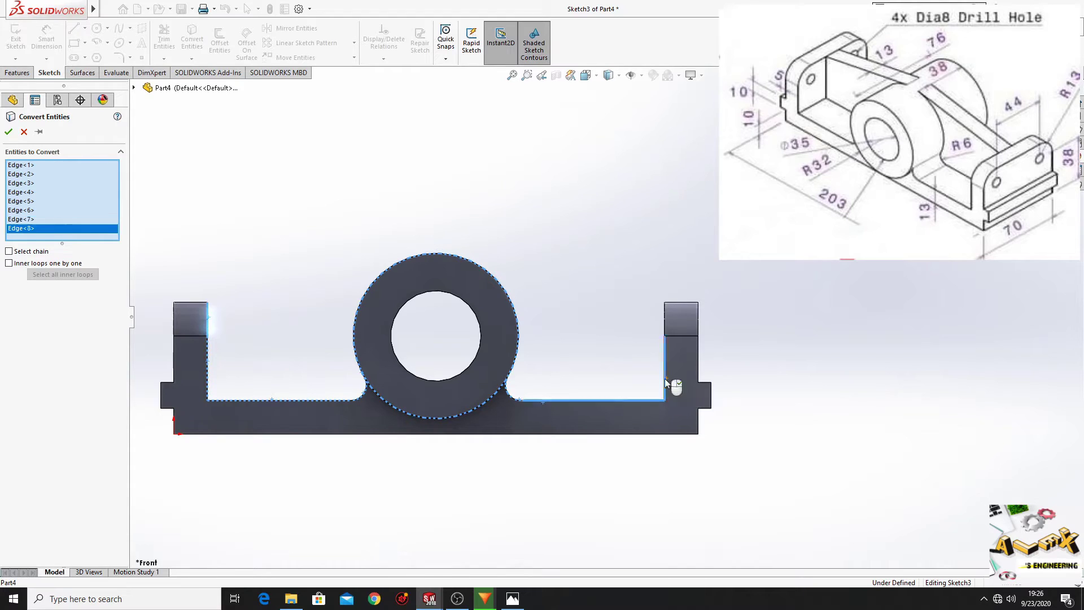
left_click(665, 319)
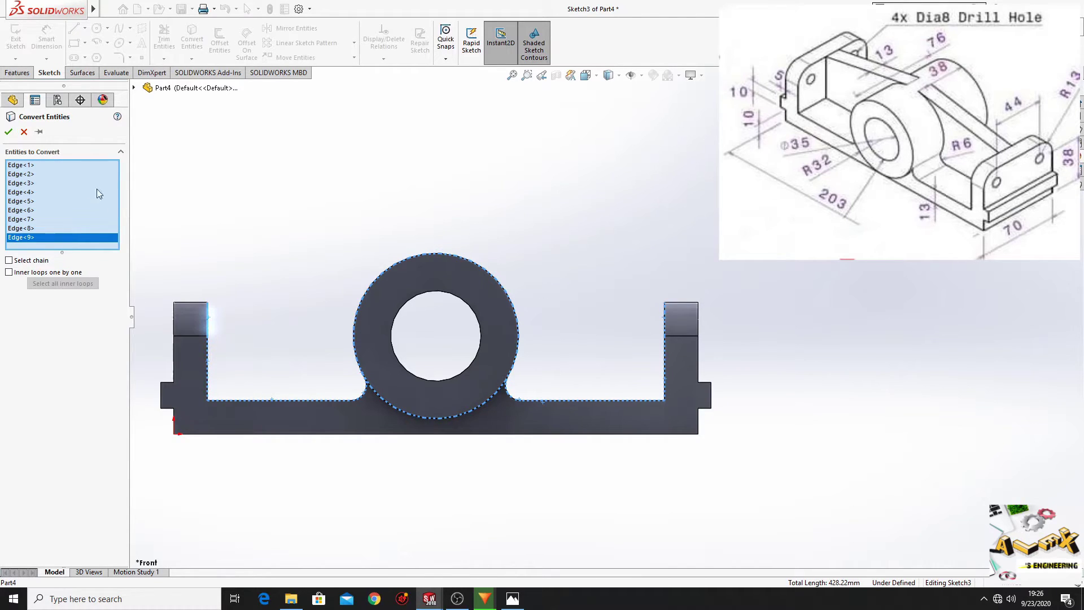
left_click(8, 132)
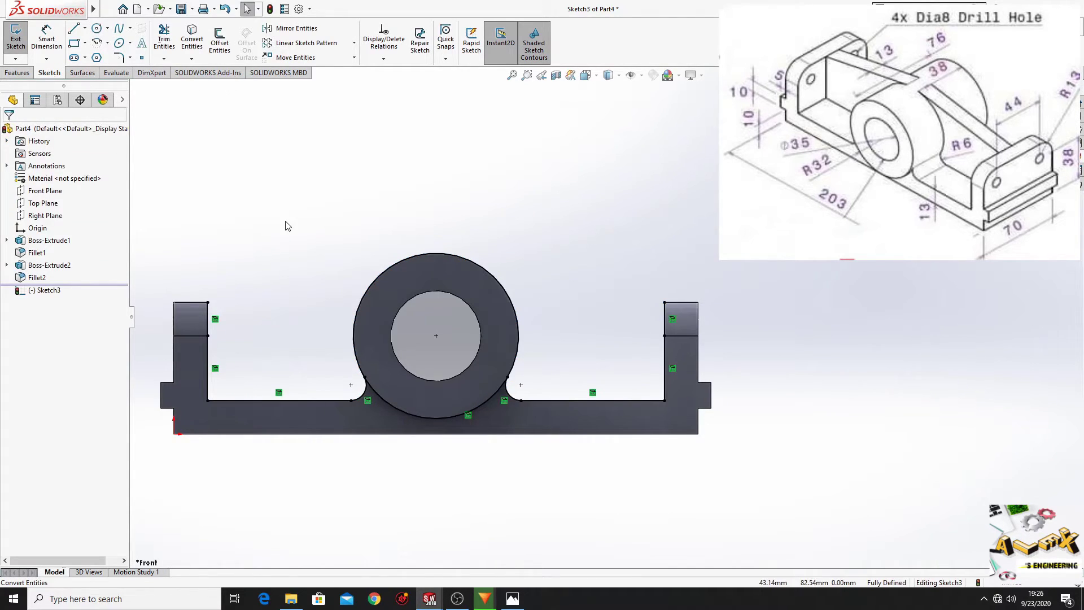
Draw two sloping lines joining the inner top corner of each upright to the upper part of the hub's outer circle
key("l")
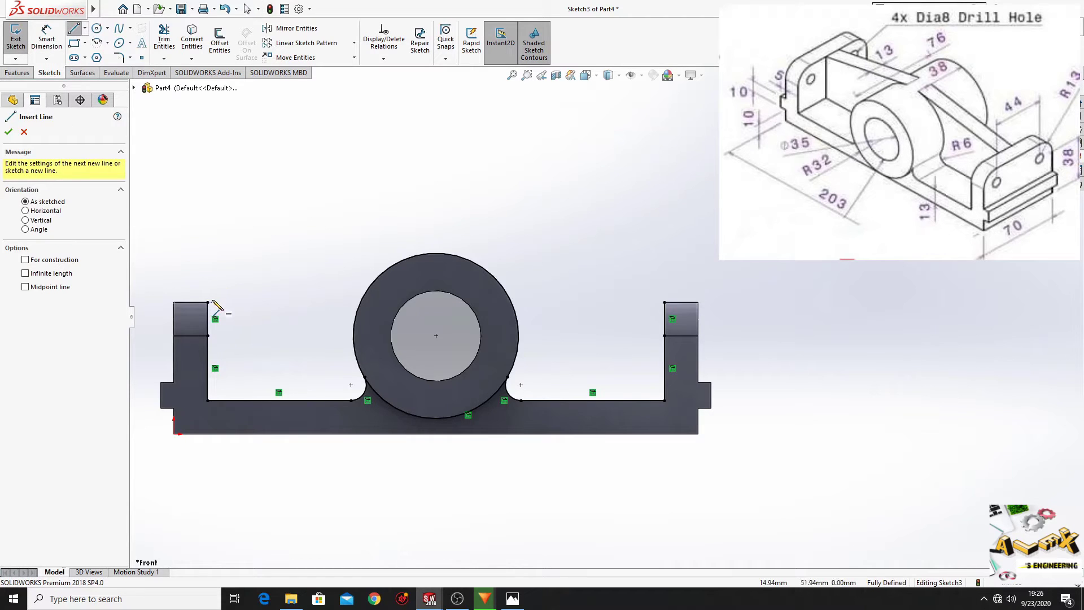
left_click(208, 302)
left_click(383, 273)
key("Escape")
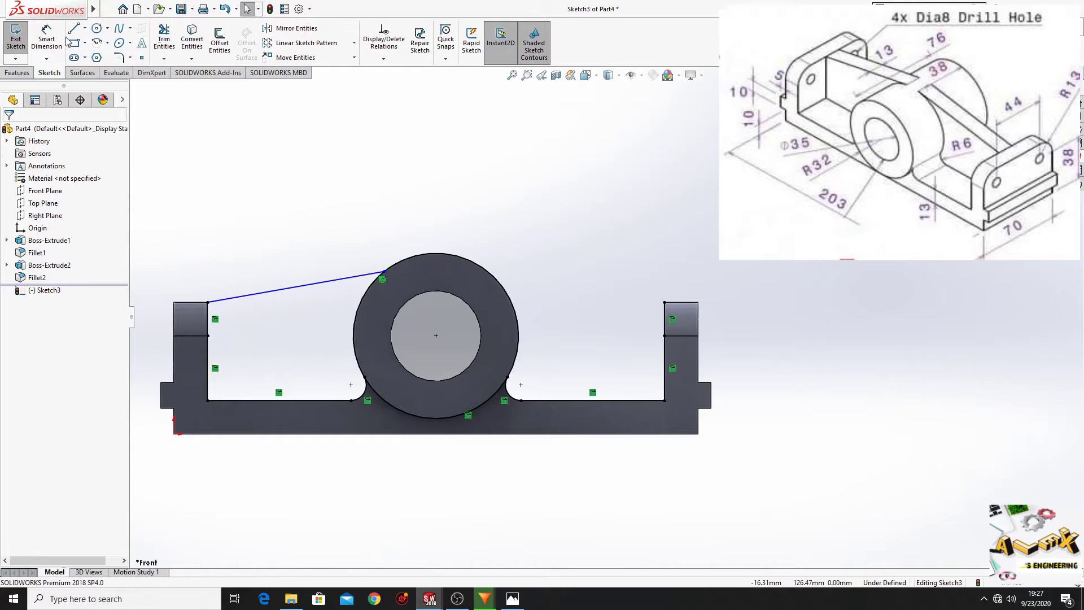
key("l")
left_click(488, 271)
left_click(664, 302)
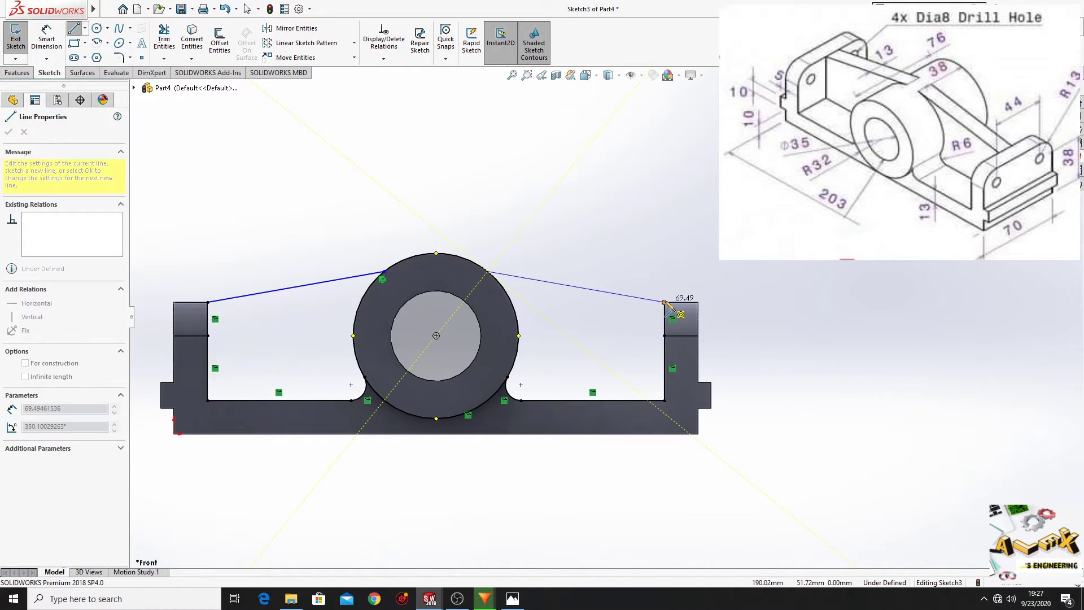
right_click(593, 253)
left_click(615, 259)
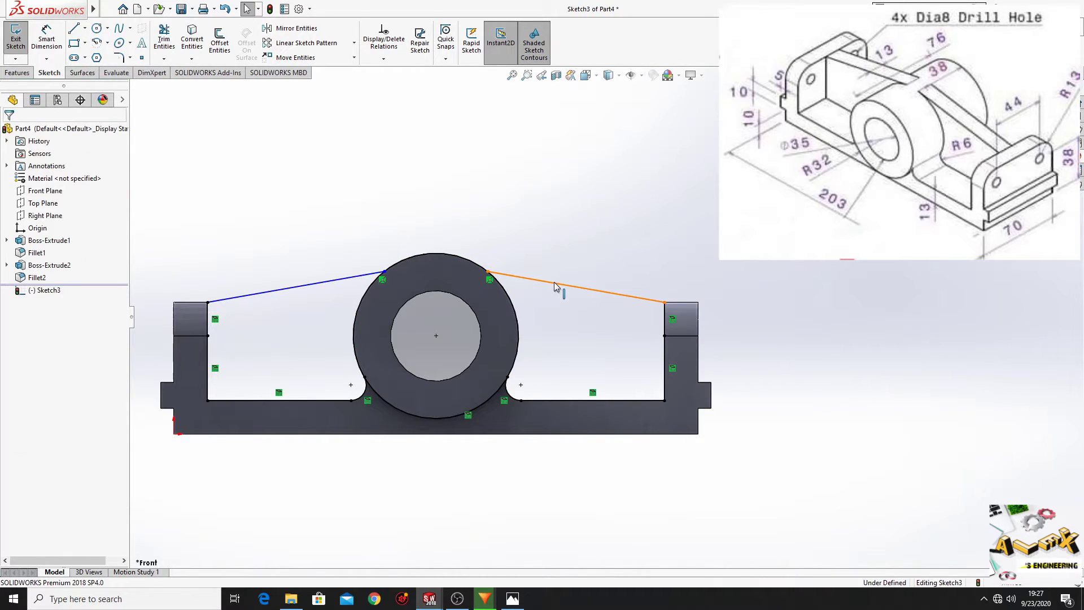
Make both sloping lines tangent to the hub's outer circle
left_click(556, 284)
left_click(476, 269, "ctrl")
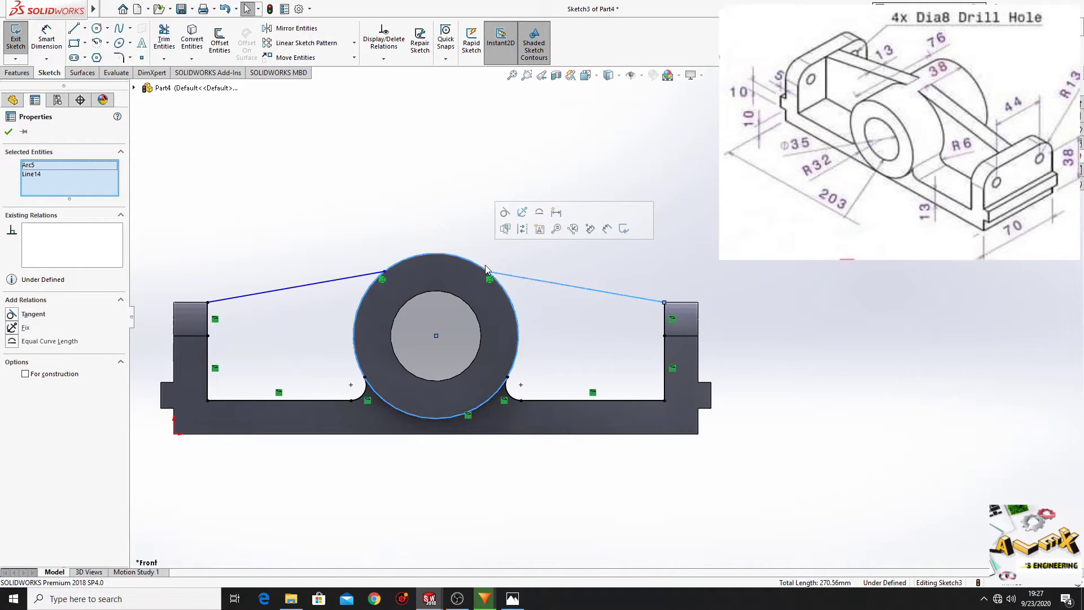
left_click(505, 214)
key("Escape")
left_click(353, 276)
left_click(371, 286, "ctrl")
left_click(400, 231)
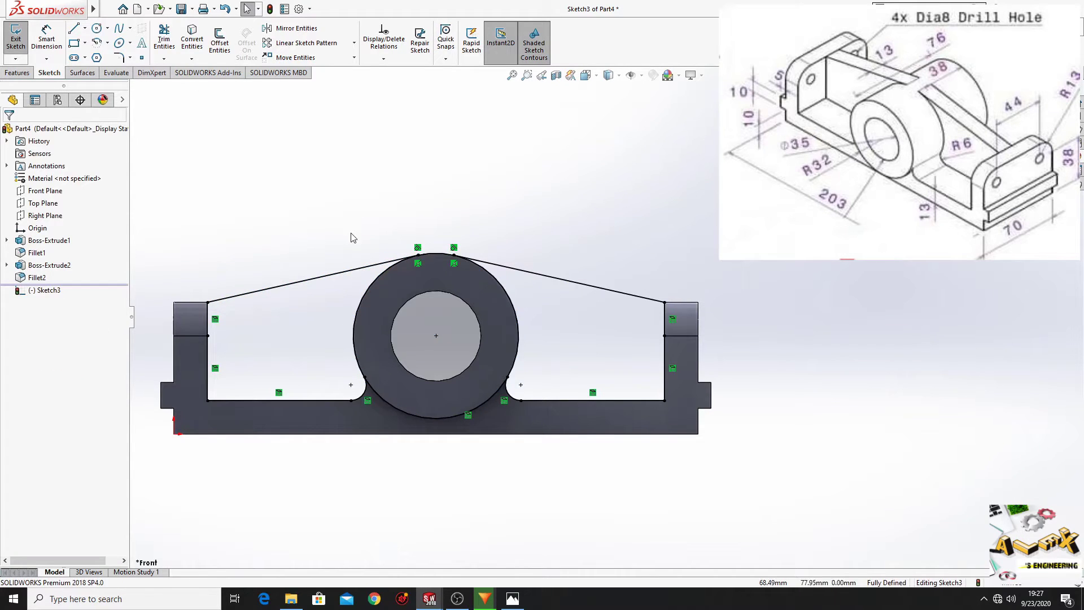
Trim the hub circle's arcs between the tangent points and along the bottom, leaving a closed rib profile on each side
left_click(160, 37)
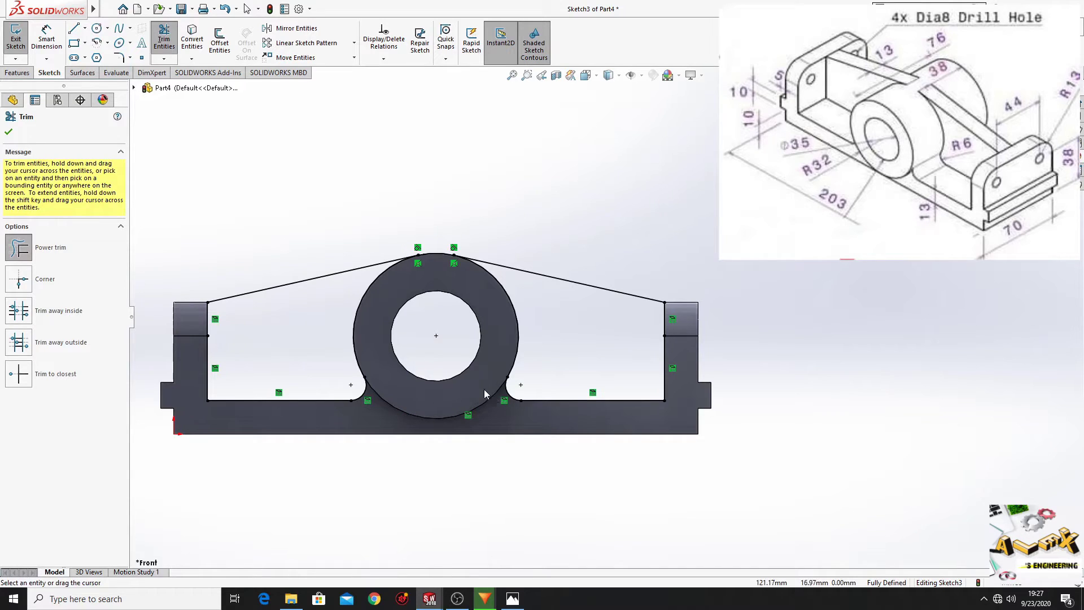
scroll(475, 378, "down", 3)
left_click_drag(428, 172, 432, 129)
scroll(429, 180, "up", 5)
middle_click_drag(453, 209, 323, 252, "ctrl")
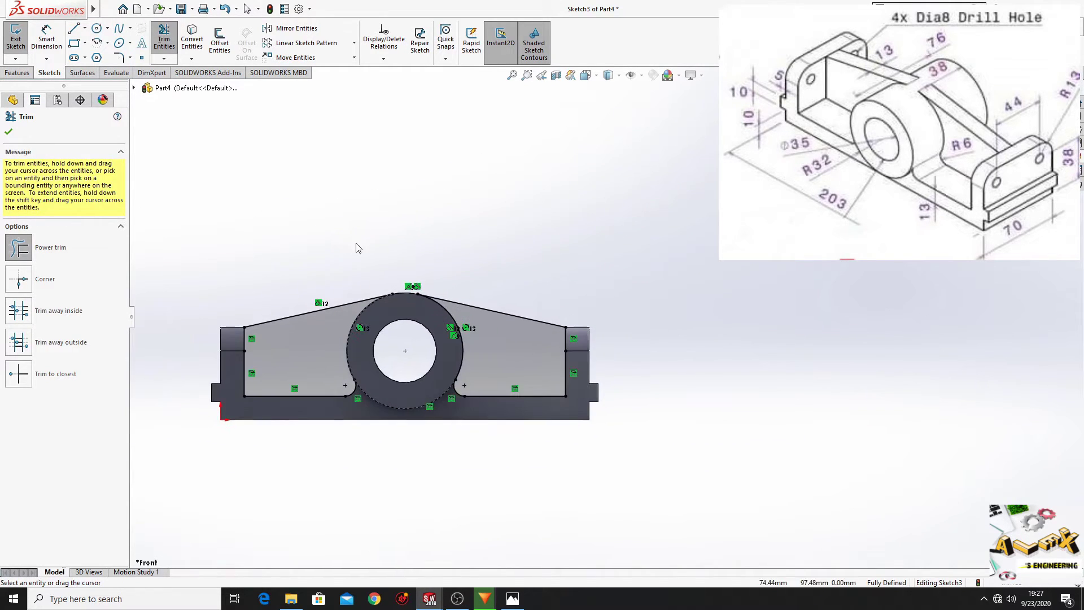
left_click(9, 133)
Extrude the two rib profiles 13 mm with the Mid Plane end condition
left_click(21, 75)
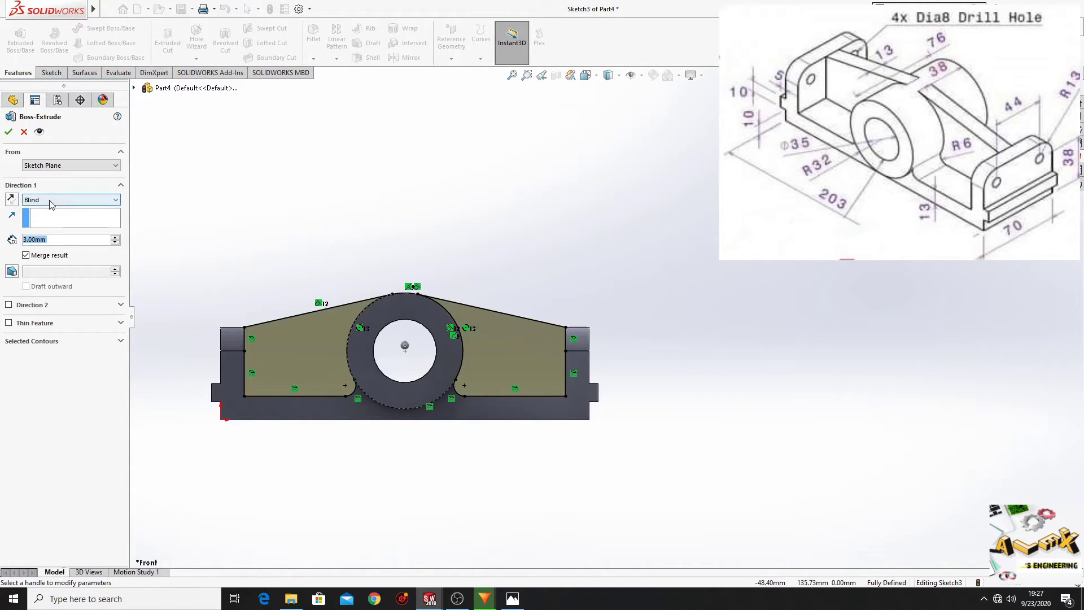
left_click(50, 201)
left_click(59, 253)
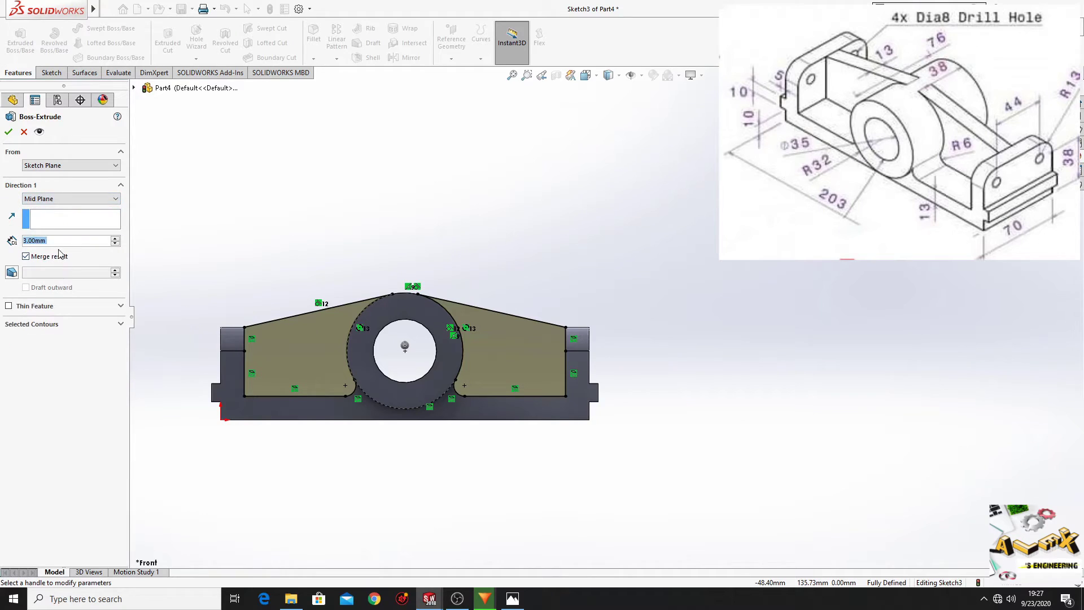
type("13")
left_click(9, 133)
Start a new sketch on the outer face of an end upright and view it straight on
middle_click_drag(331, 240, 306, 371)
left_click(367, 364)
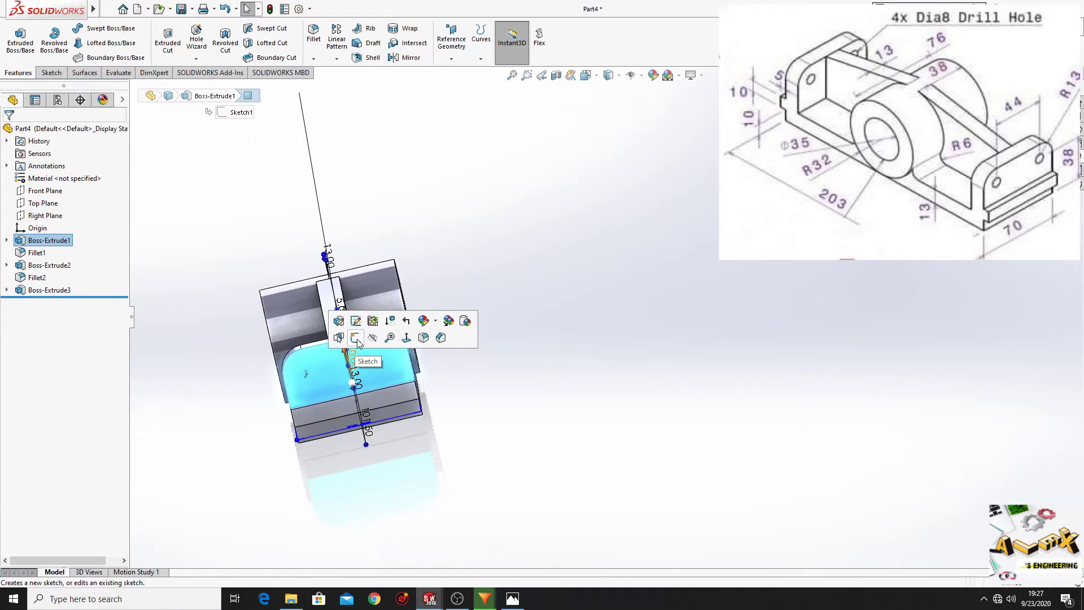
left_click(357, 337)
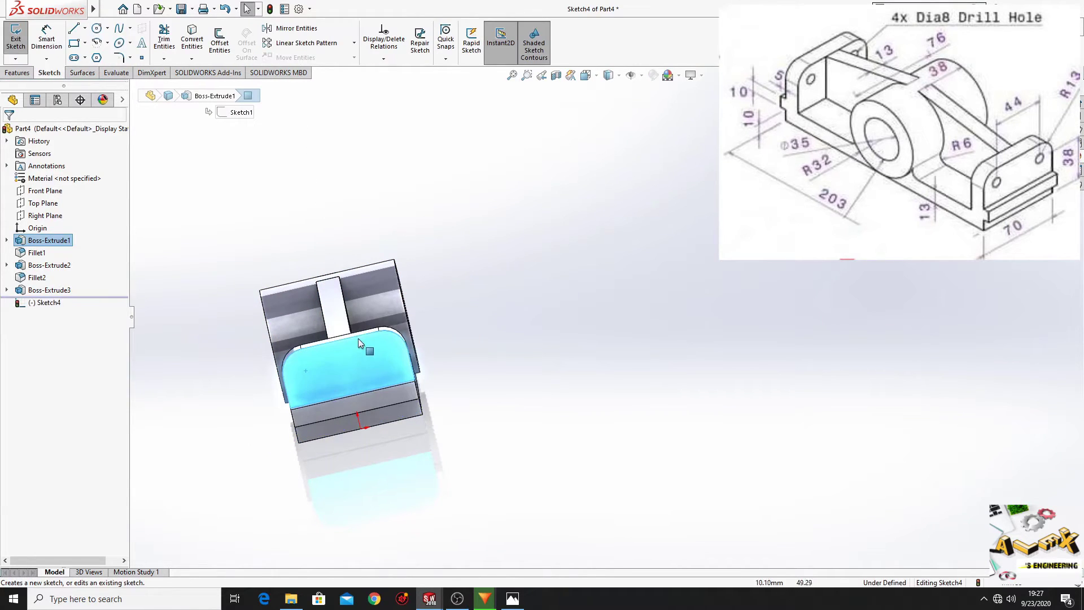
left_click(55, 305)
left_click(82, 291)
Sketch two circles level with each other near the upright face's upper corners, the second about 3 mm in radius
middle_click_drag(493, 324, 294, 321, "ctrl")
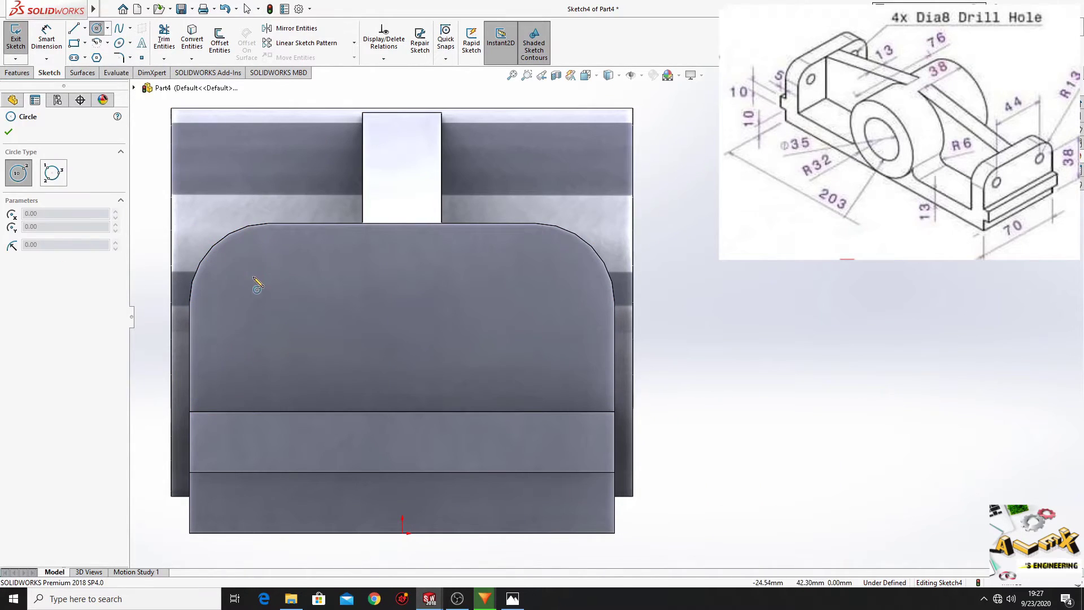
left_click_drag(253, 277, 270, 294)
left_click_drag(548, 277, 566, 276)
right_click(697, 209)
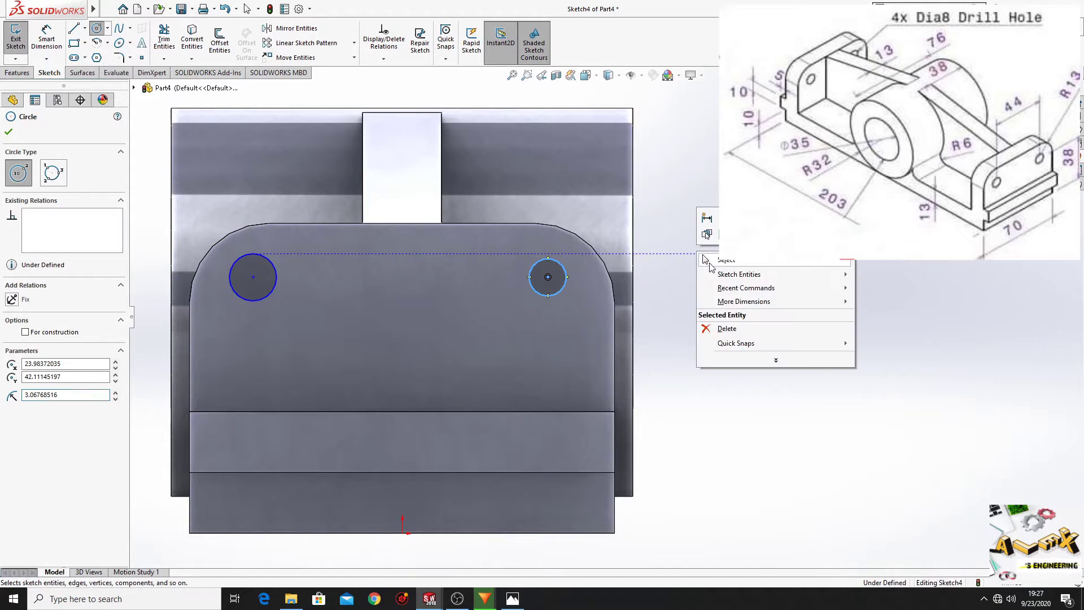
Make the two hole circles on the upright's face equal in size
left_click(712, 266)
left_click(564, 277)
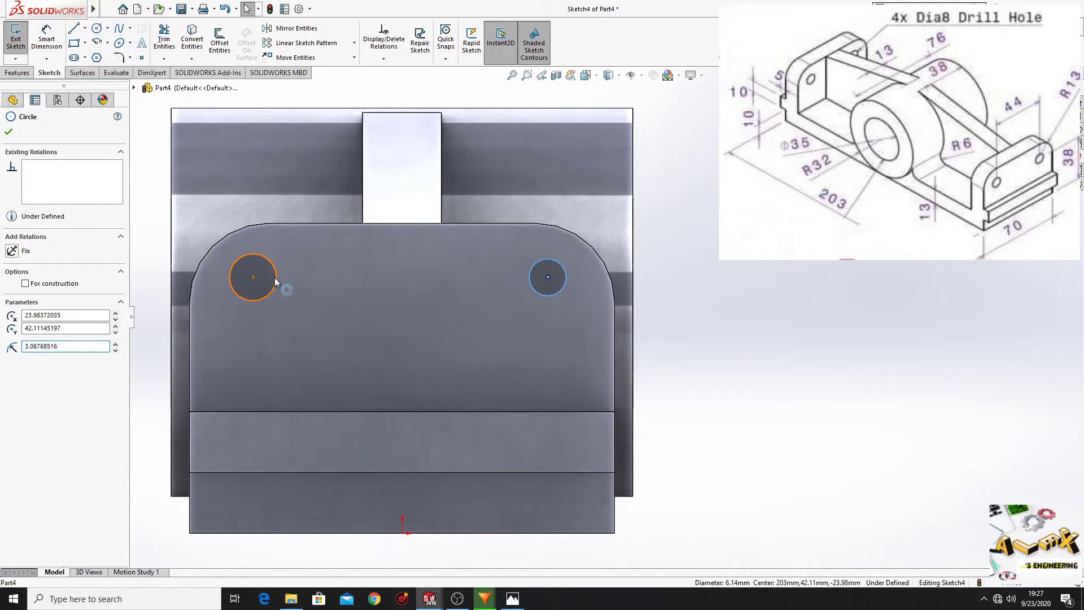
left_click(276, 279, "ctrl")
left_click(400, 344)
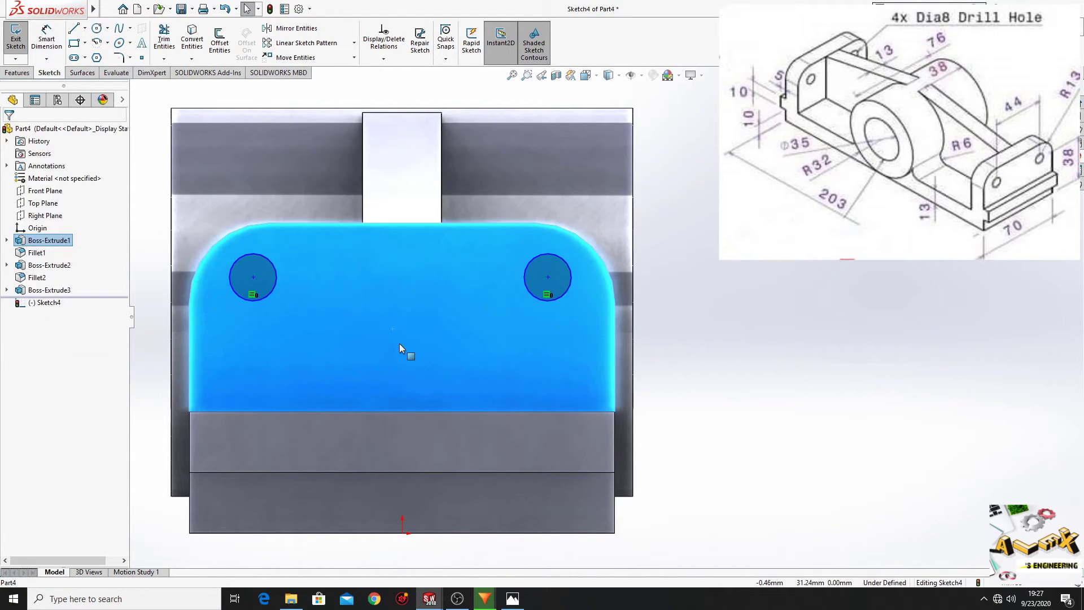
key("Escape")
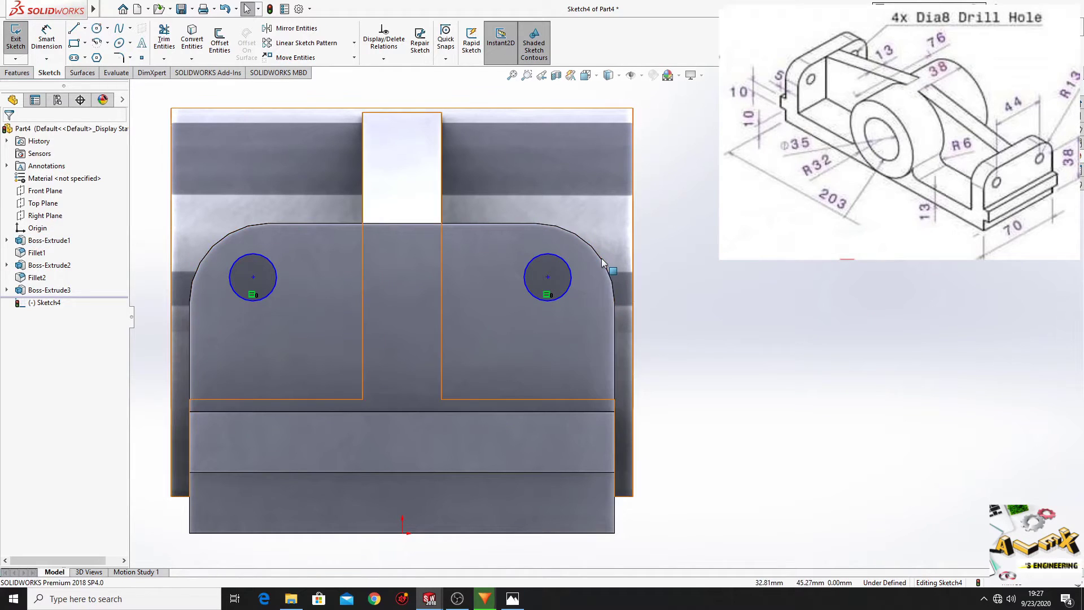
Make each hole circle concentric with the rounded corner edge nearest to it on the upright
left_click(601, 263)
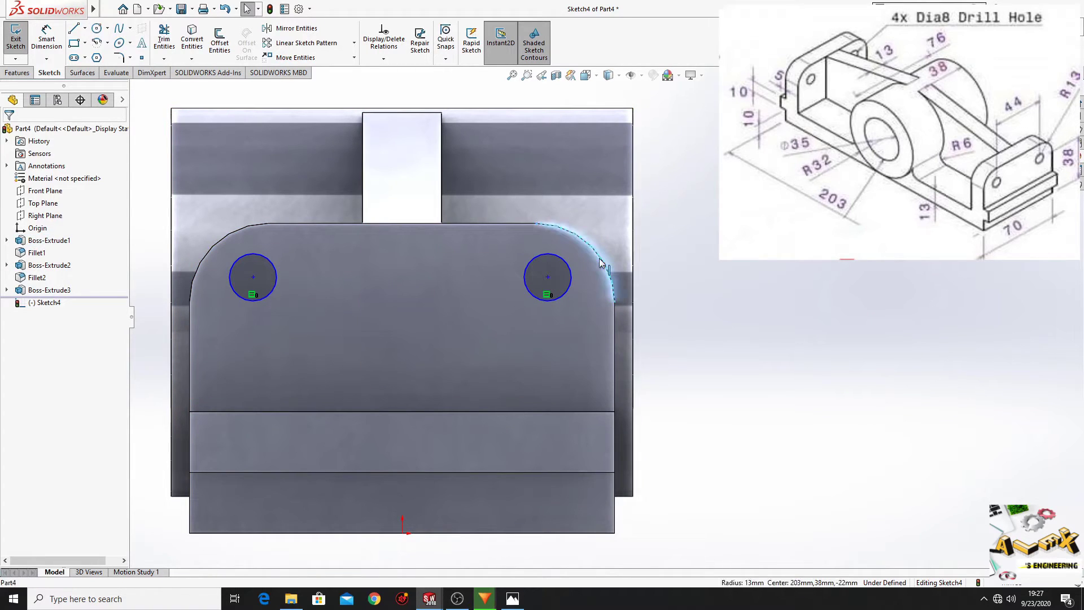
left_click(569, 271, "ctrl")
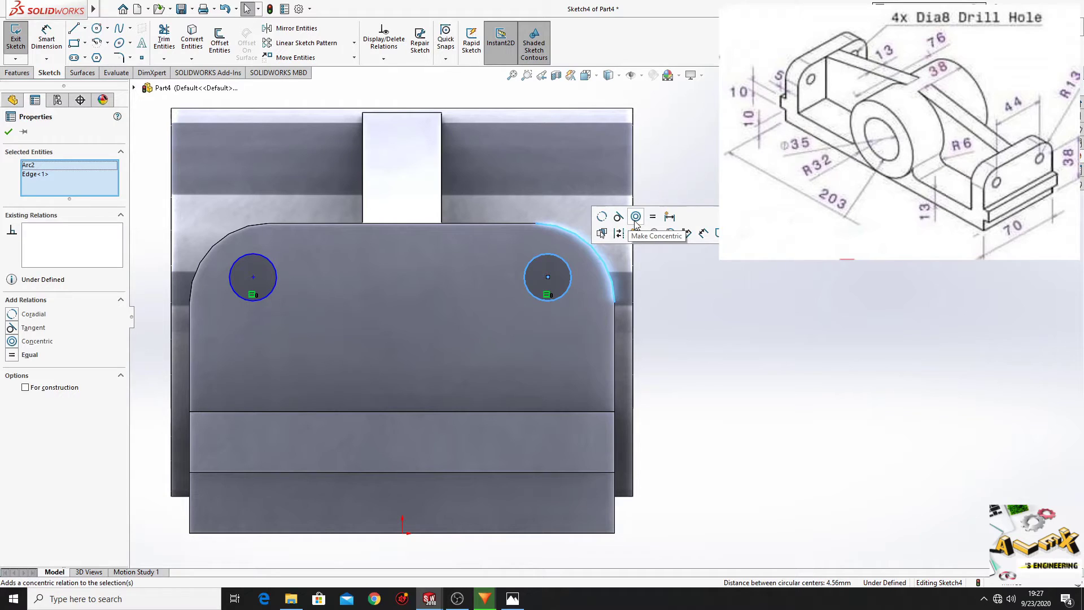
left_click(635, 217)
key("Escape")
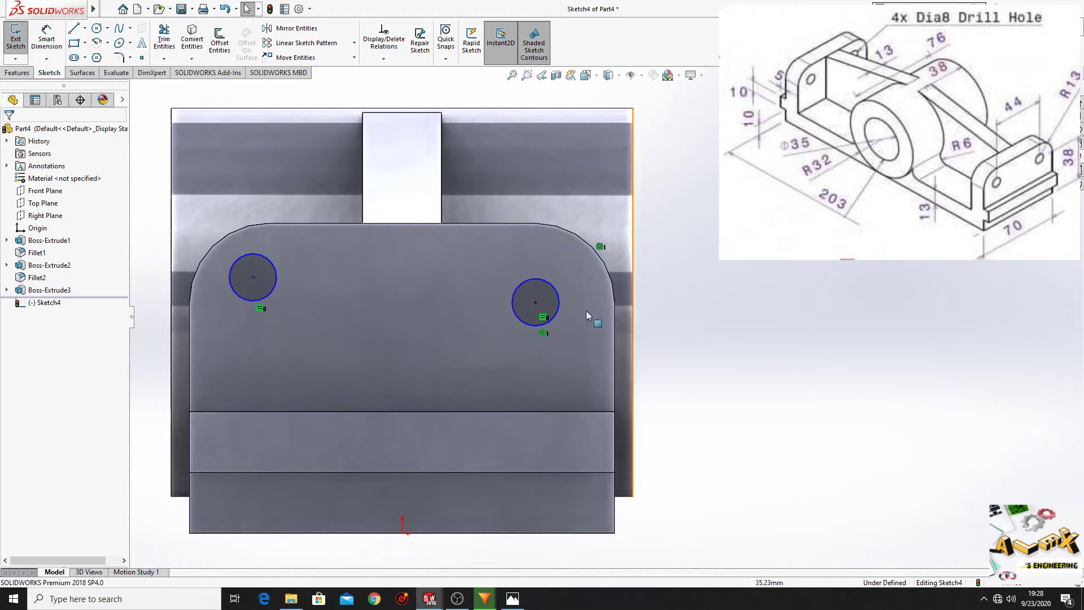
left_click(270, 260)
left_click(222, 247, "ctrl")
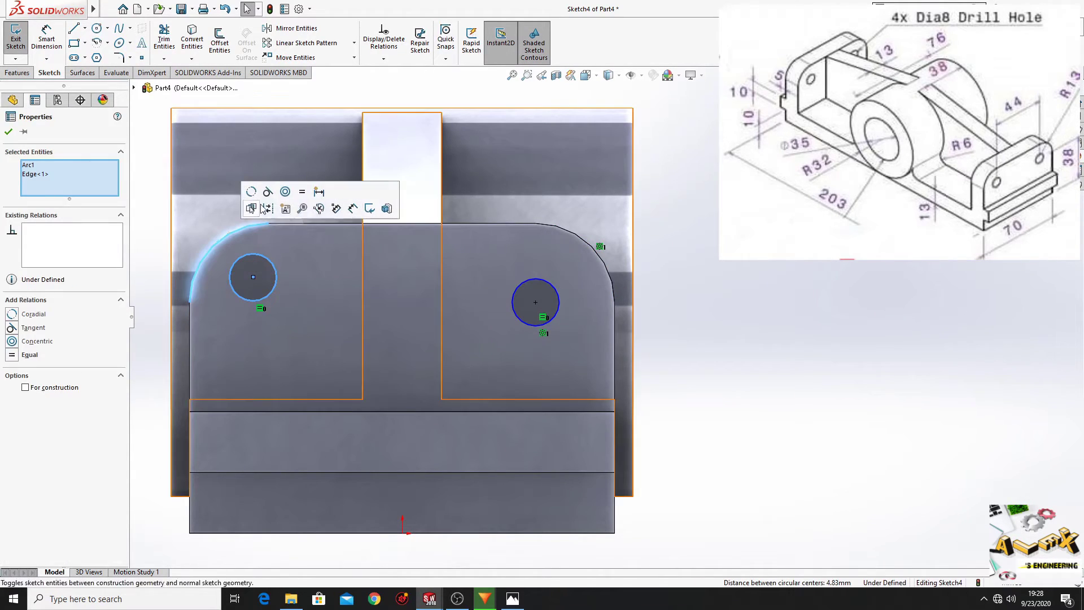
left_click(293, 199)
left_click(658, 246)
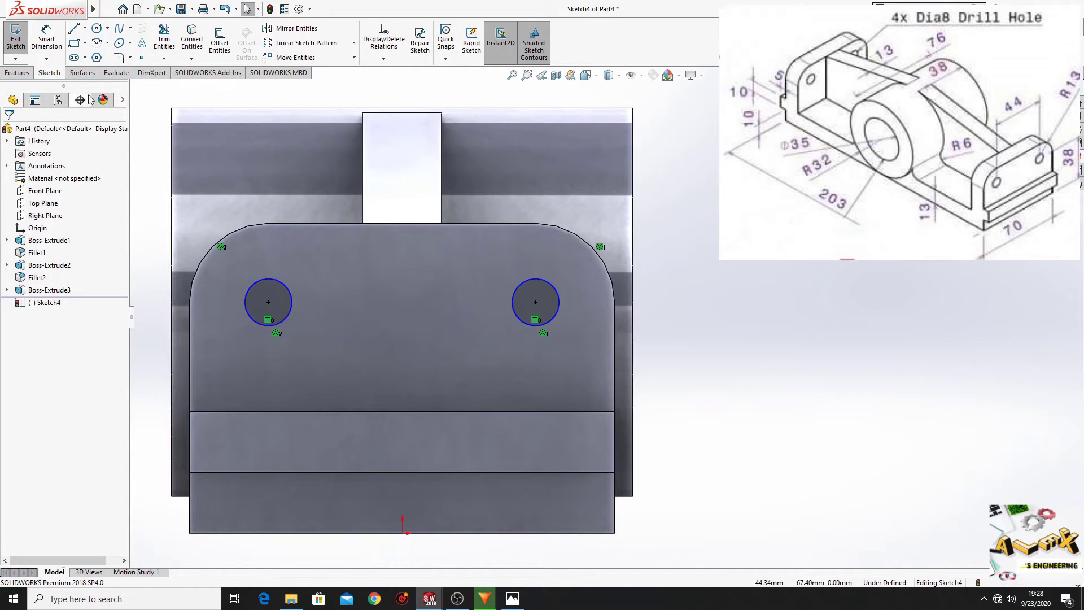
Dimension one of the two hole circles with a diameter of 8 mm
left_click(48, 42)
left_click(265, 284)
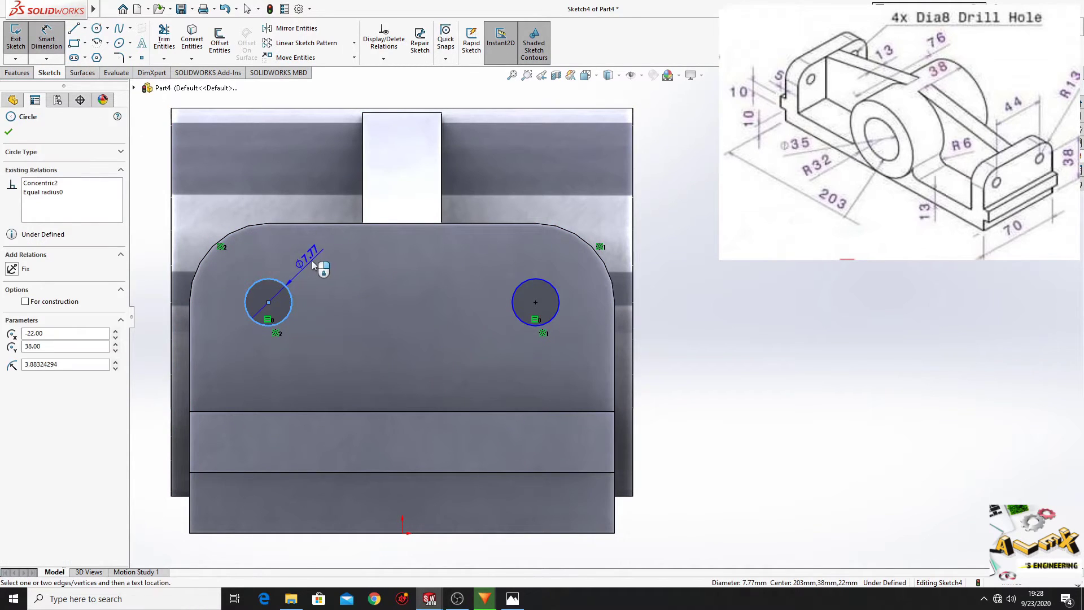
left_click(311, 249)
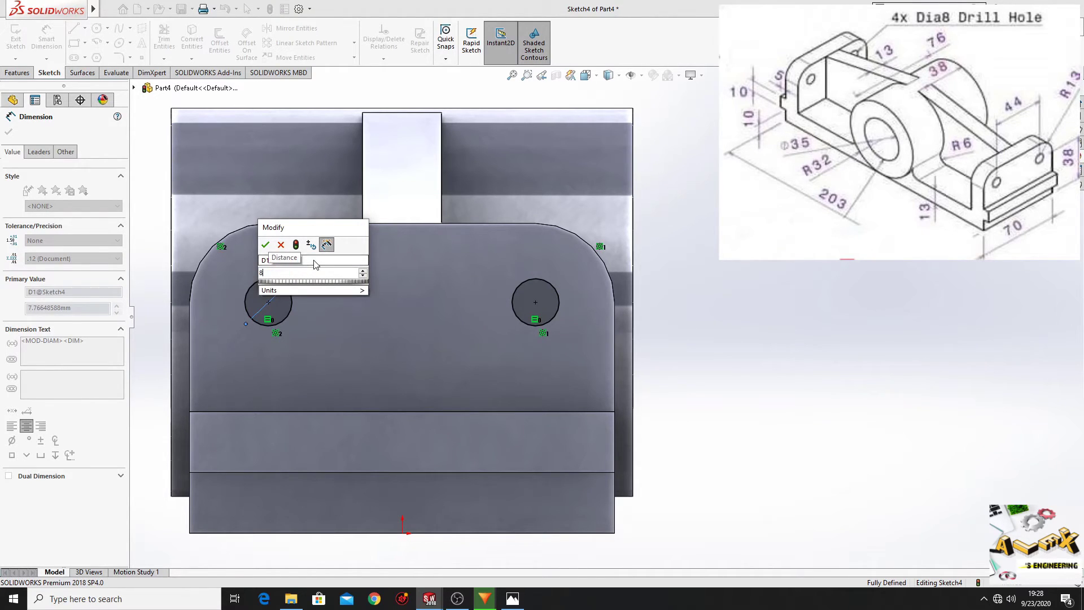
key("Return")
right_click(703, 227)
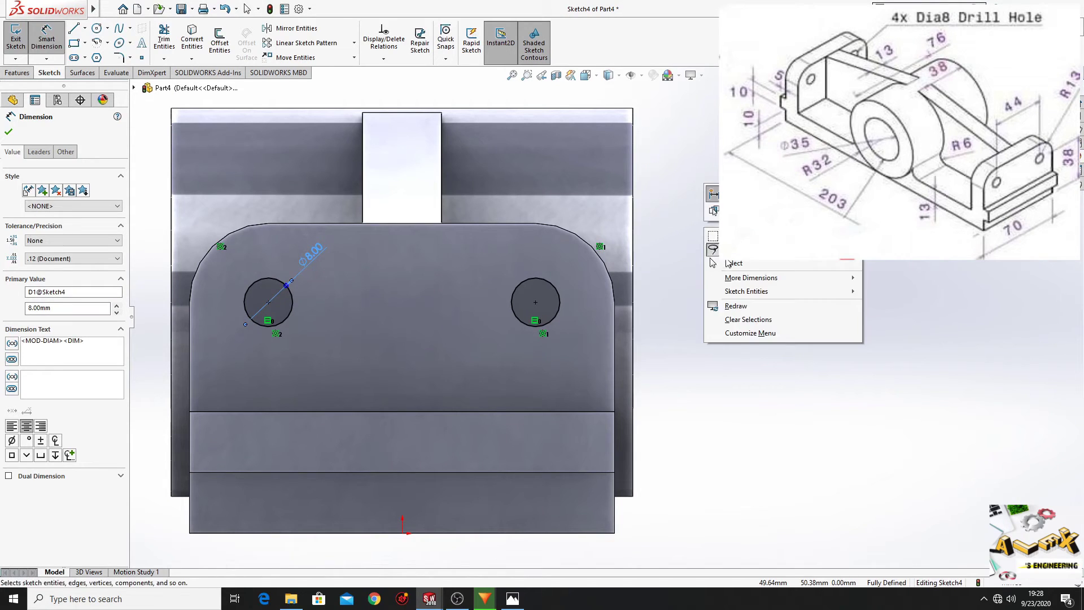
left_click(726, 260)
Cut the two hole circles through the upright with an Extruded Cut using the Up To Next end condition
left_click(17, 73)
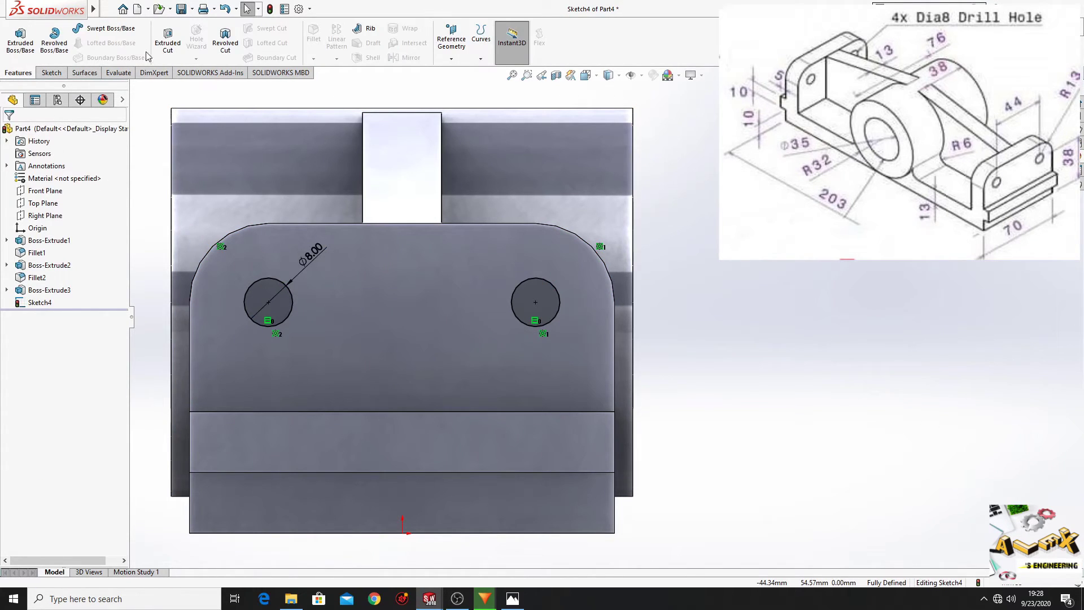
left_click(168, 39)
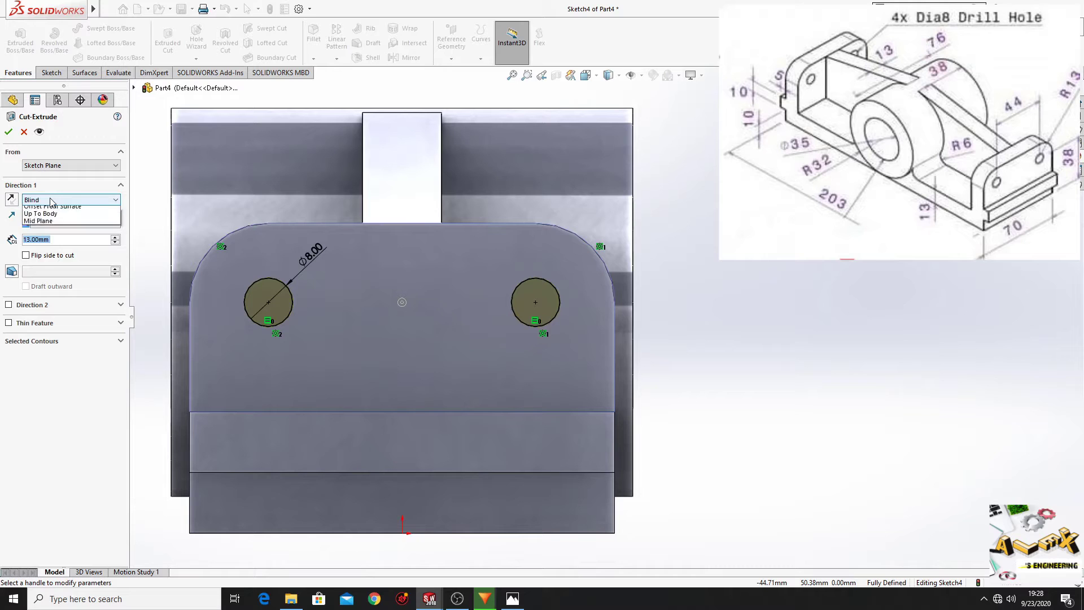
left_click(59, 238)
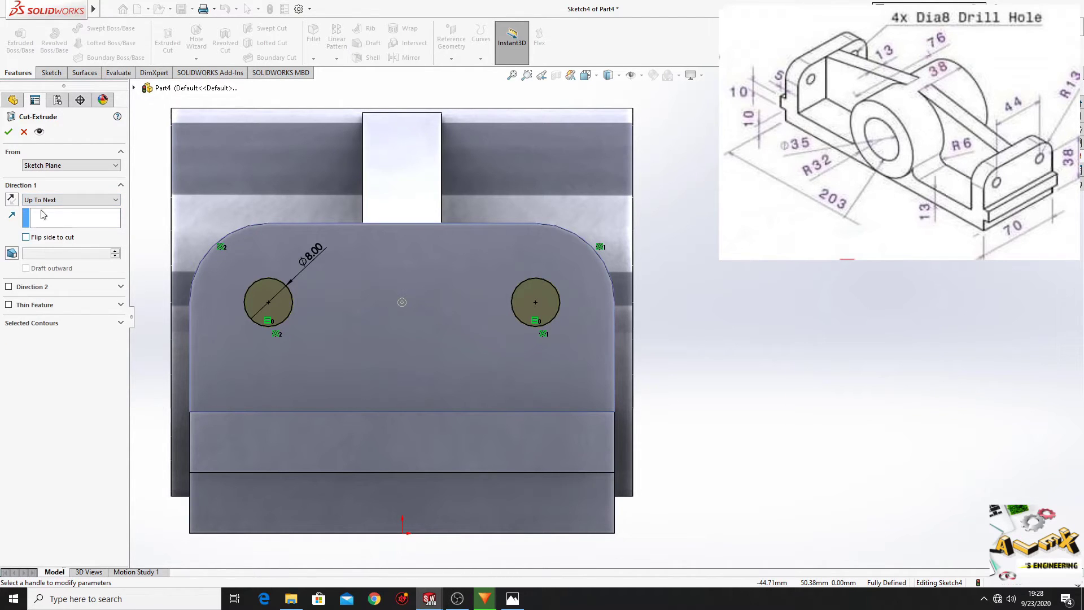
left_click(9, 132)
Start a new sketch on the outer face of the opposite end upright and view it straight on
scroll(794, 363, "down", 5)
middle_click_drag(794, 363, 496, 420)
scroll(494, 395, "up", 1)
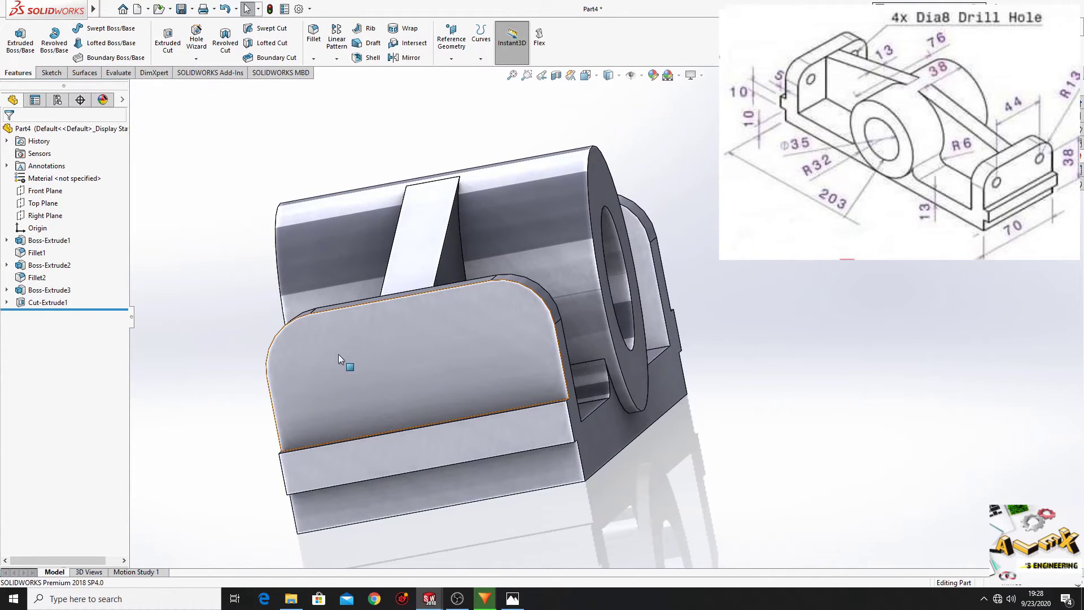
left_click(317, 374)
left_click(373, 319)
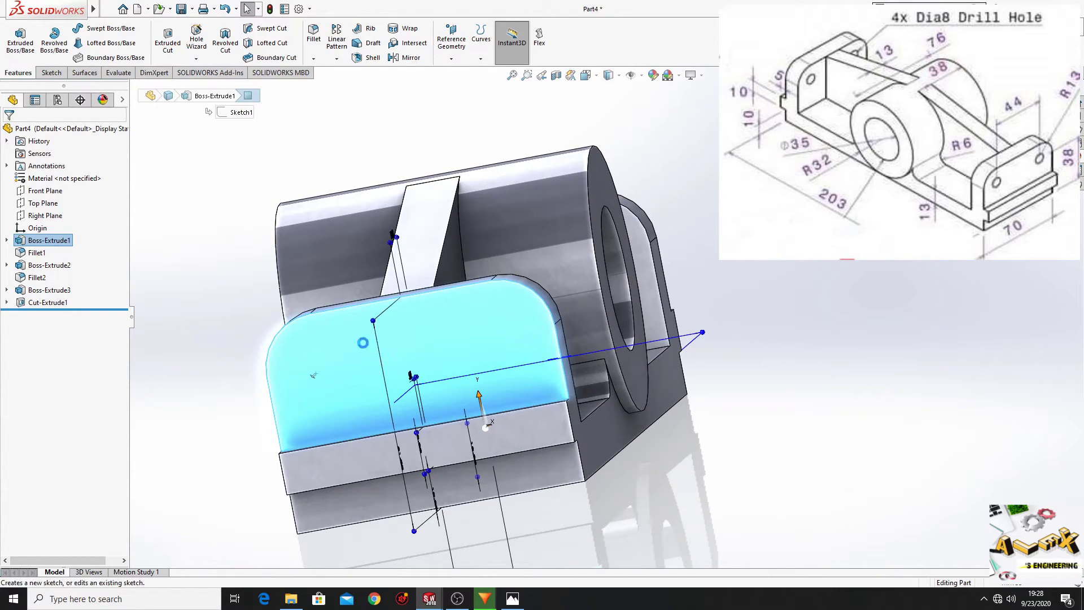
left_click(48, 315)
left_click(63, 298)
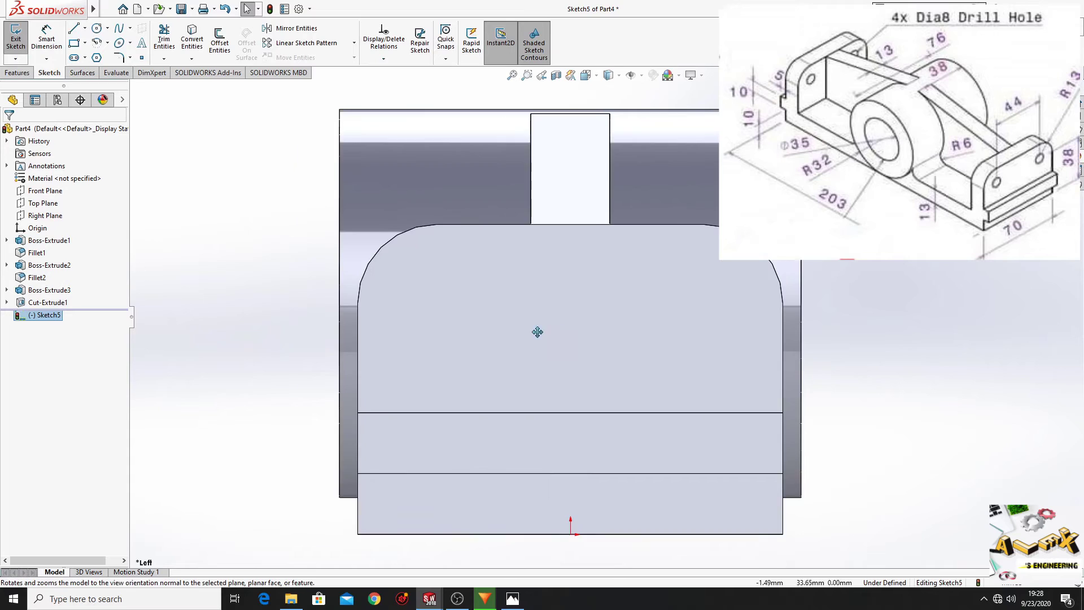
Convert the hole circles of Sketch4, the first cut's sketch, into the new sketch
left_click(192, 41)
left_click(134, 88)
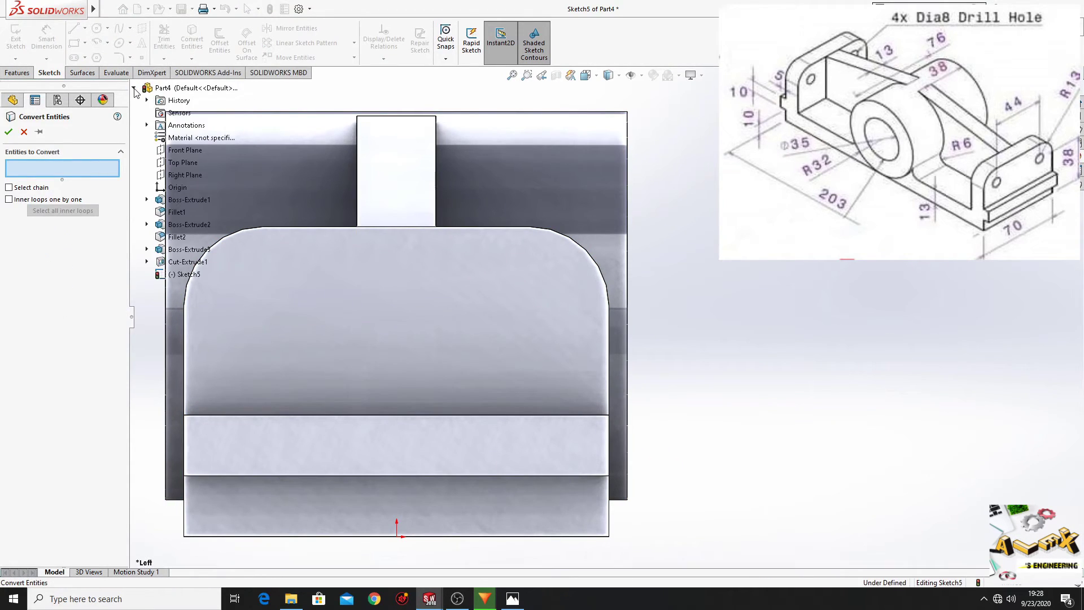
left_click(147, 262)
left_click(189, 275)
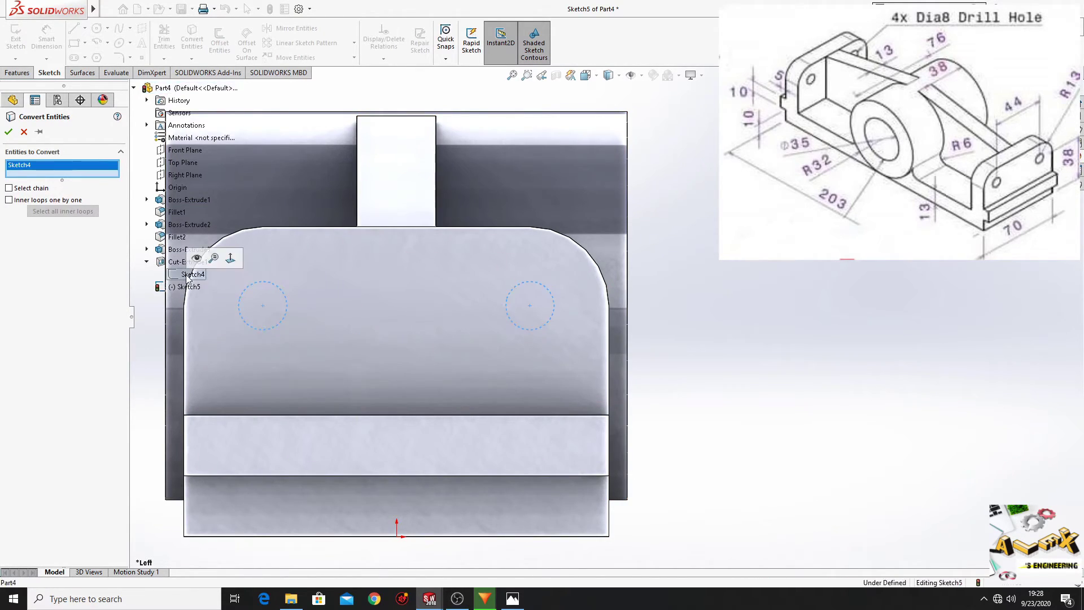
left_click(15, 132)
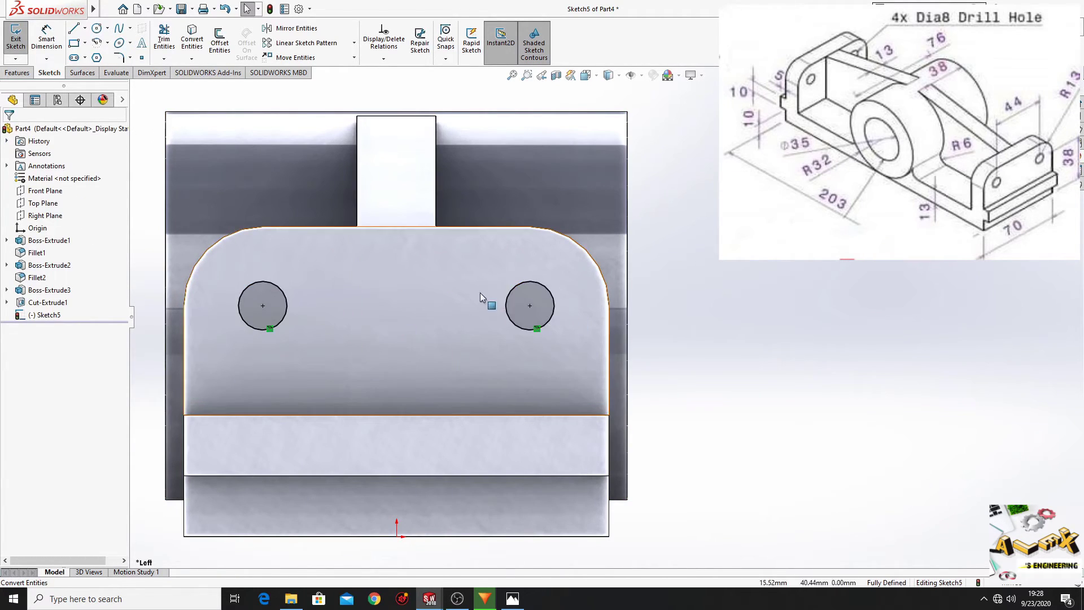
Cut the converted circles through the second upright with an Extruded Cut set to Up To Next
left_click(17, 73)
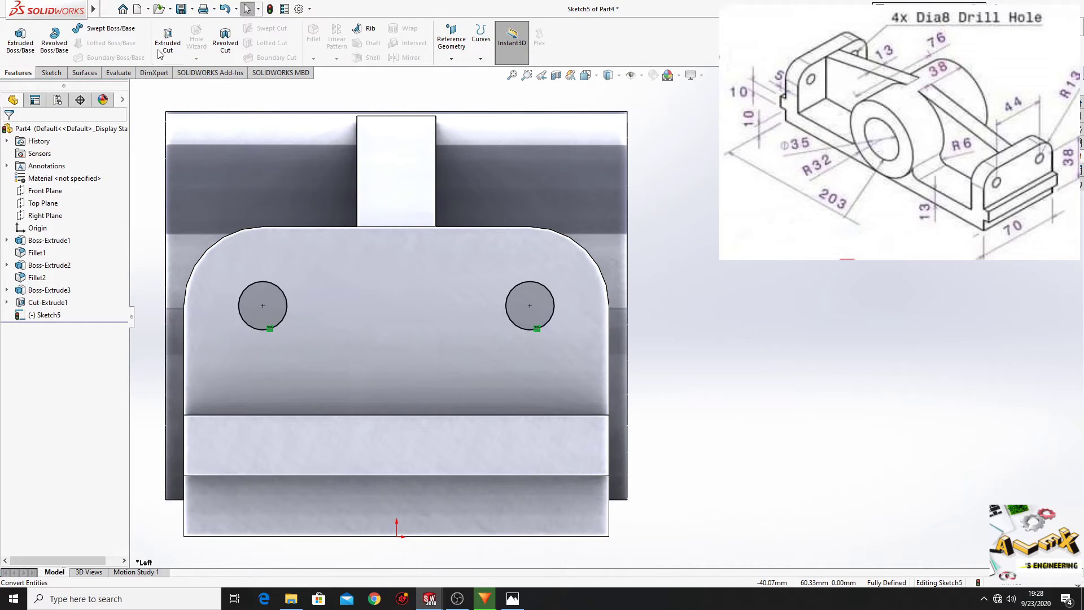
left_click(168, 40)
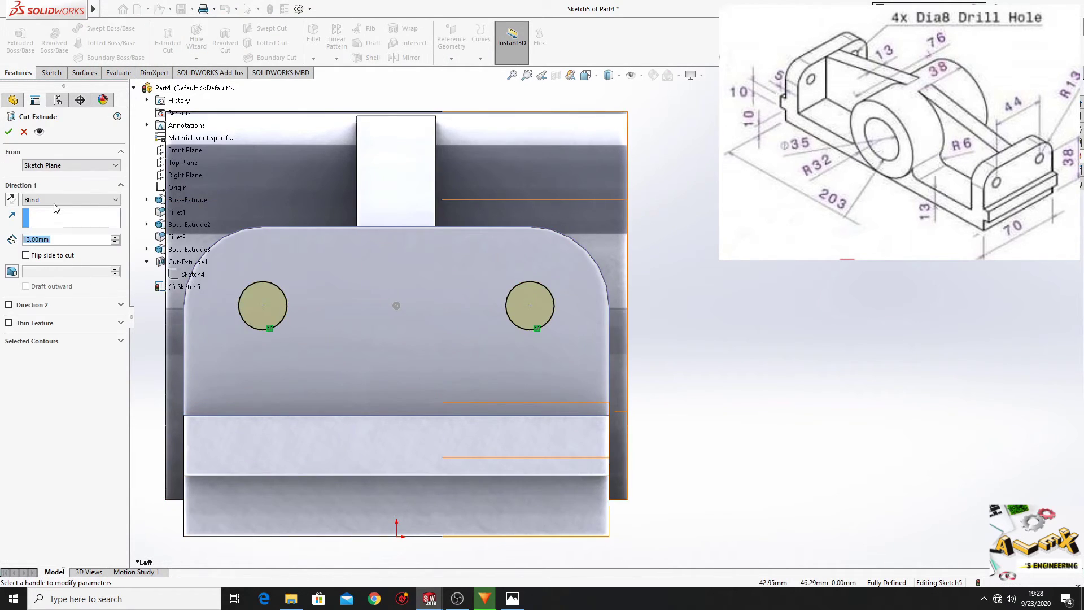
left_click(55, 202)
left_click(59, 234)
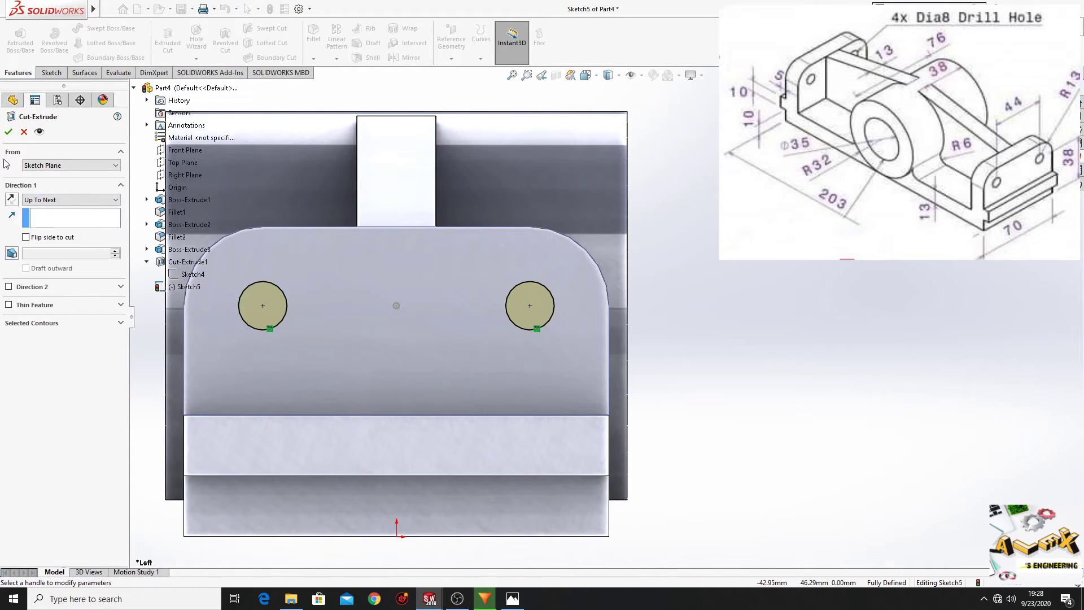
left_click(9, 133)
Apply a black colour appearance (RGB 0, 0, 0) to the bracket's whole body
scroll(330, 303, "up", 3)
mouse_move(330, 305)
middle_mouse_down()
mouse_move(400, 345)
mouse_move(412, 394)
middle_mouse_up()
scroll(479, 378, "up", 3)
middle_click_drag(479, 378, 367, 387, "ctrl")
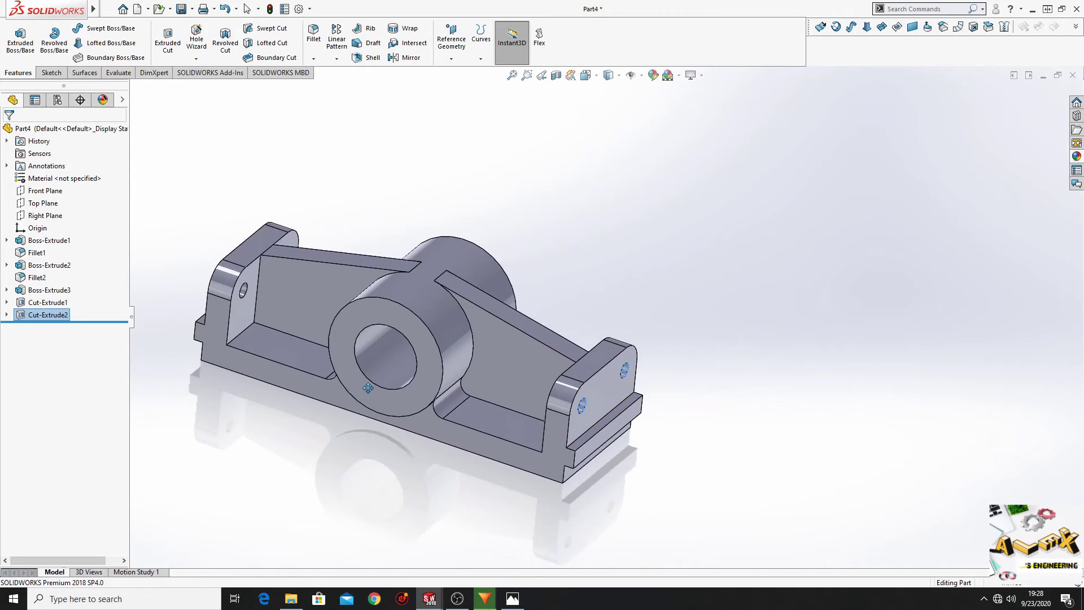
left_click(506, 430)
right_click(501, 424)
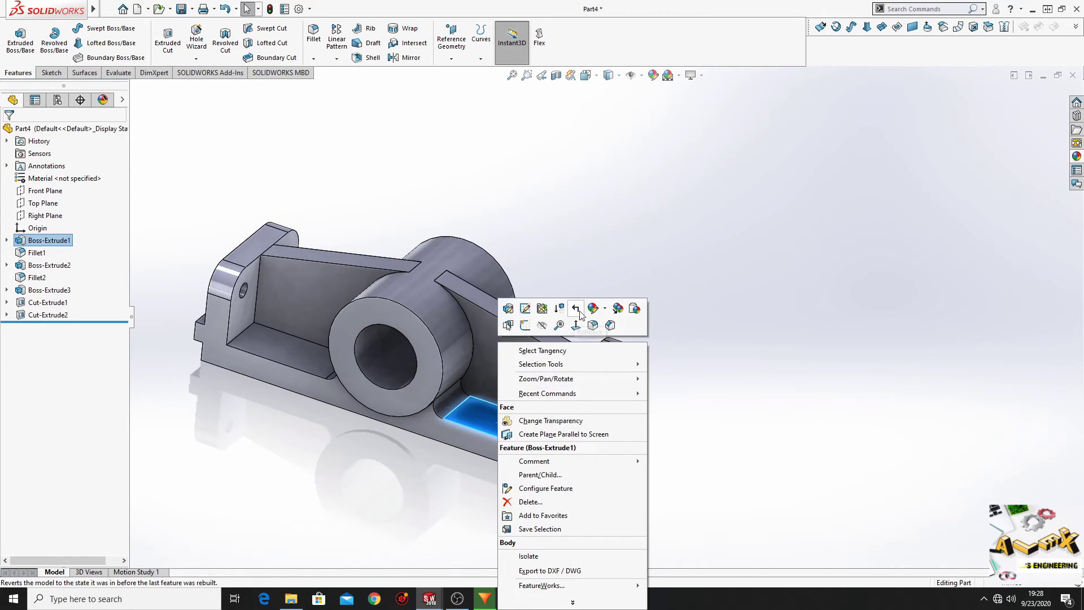
mouse_move(591, 310)
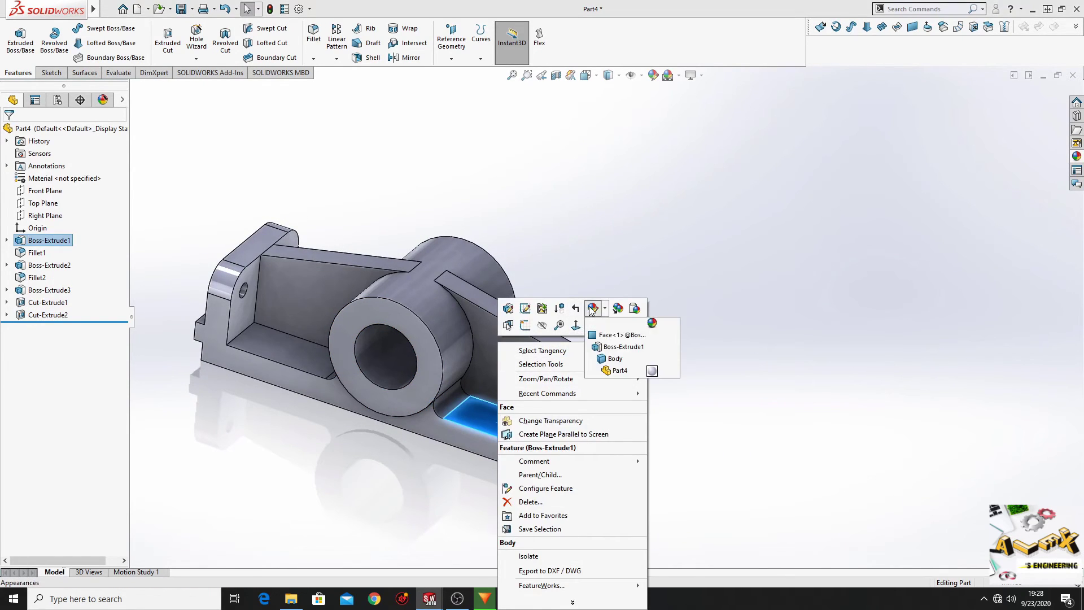
left_click(618, 360)
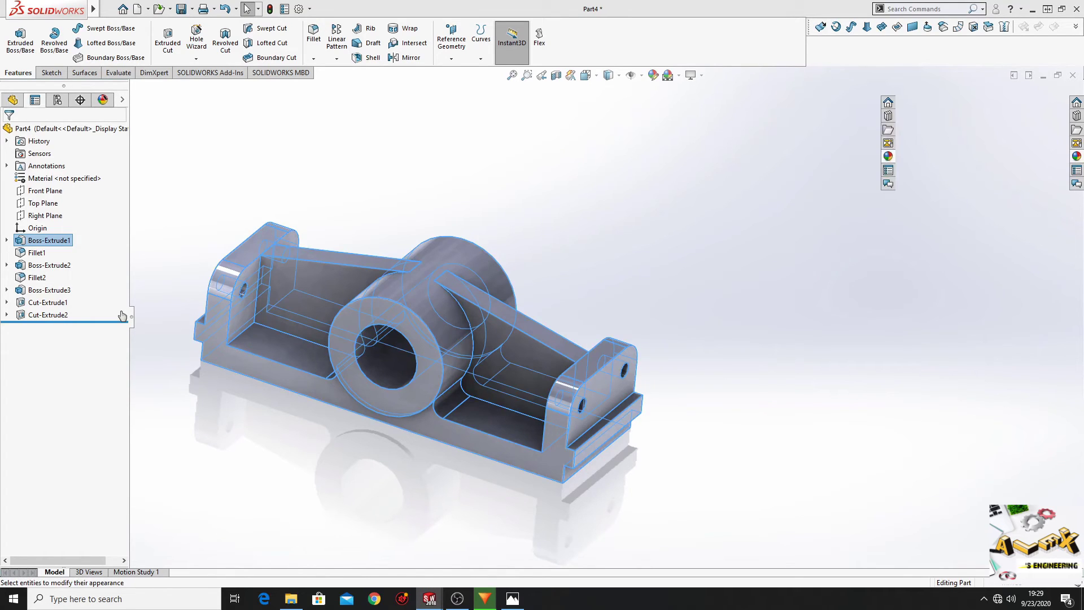
left_click(90, 382)
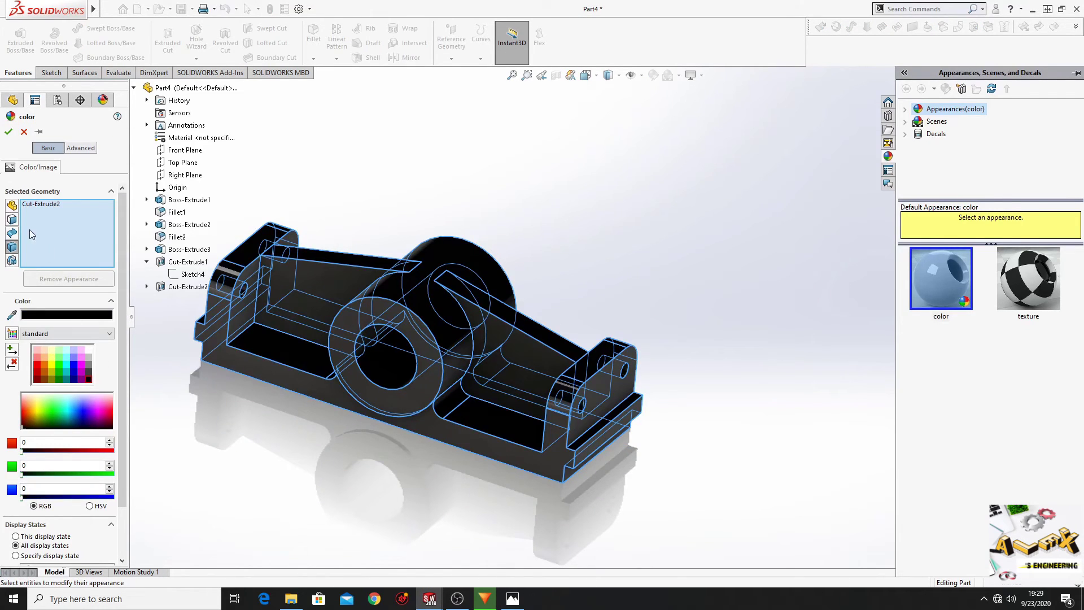
left_click(8, 133)
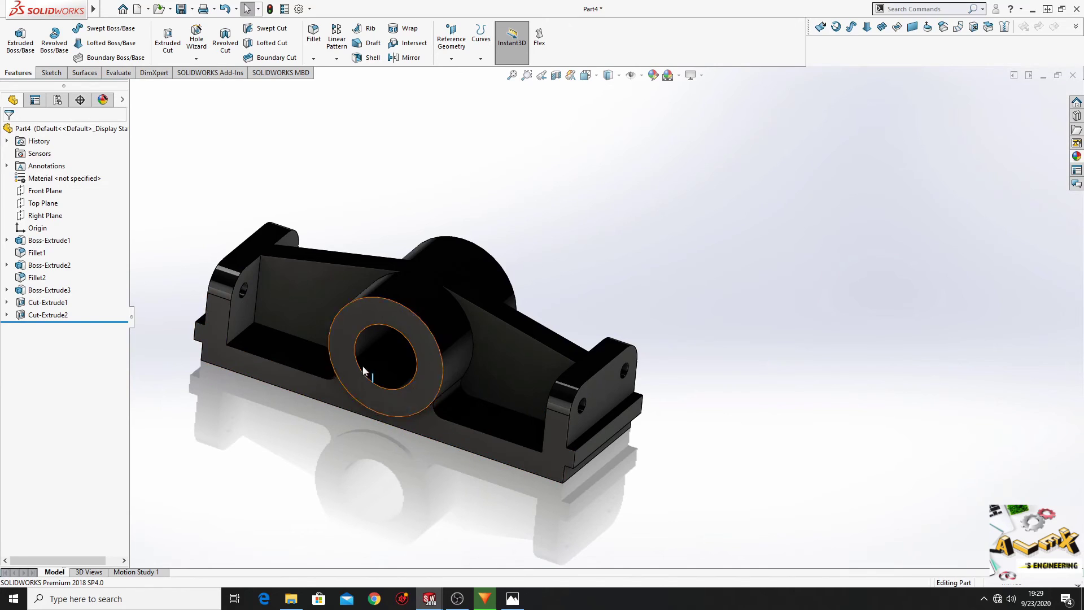
Give the inner face of the hub's bore a yellow colour (RGB 255, 255, 0)
right_click(375, 355)
left_click(470, 322)
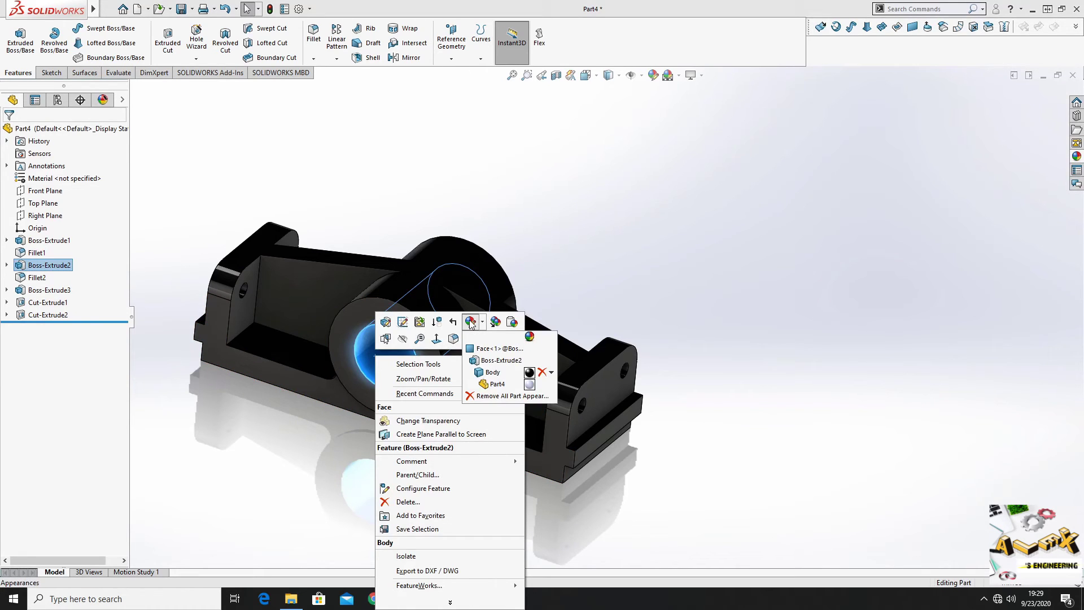
left_click(481, 349)
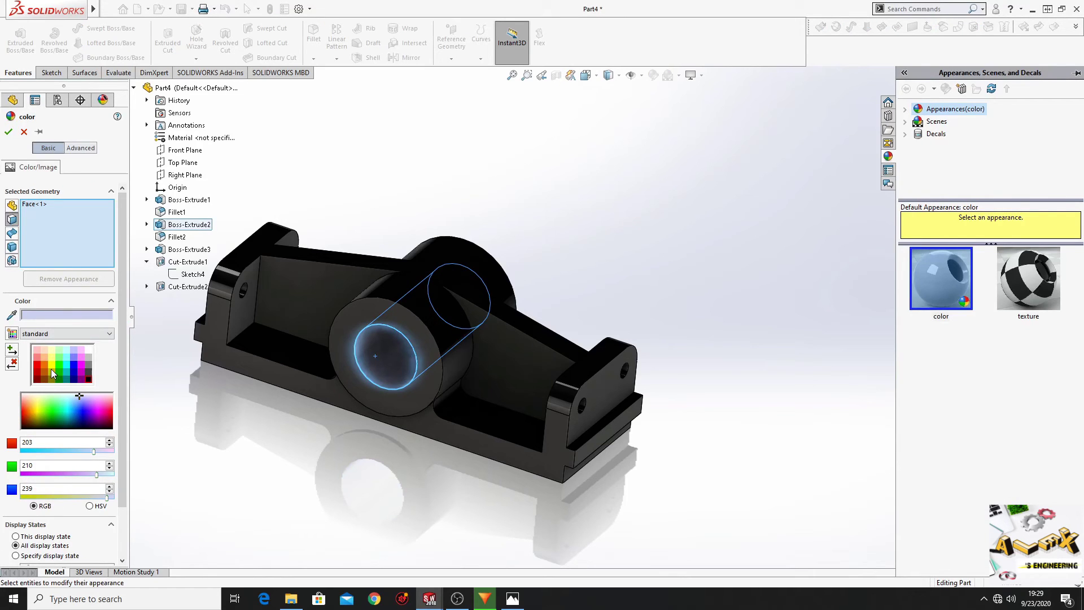
left_click(50, 365)
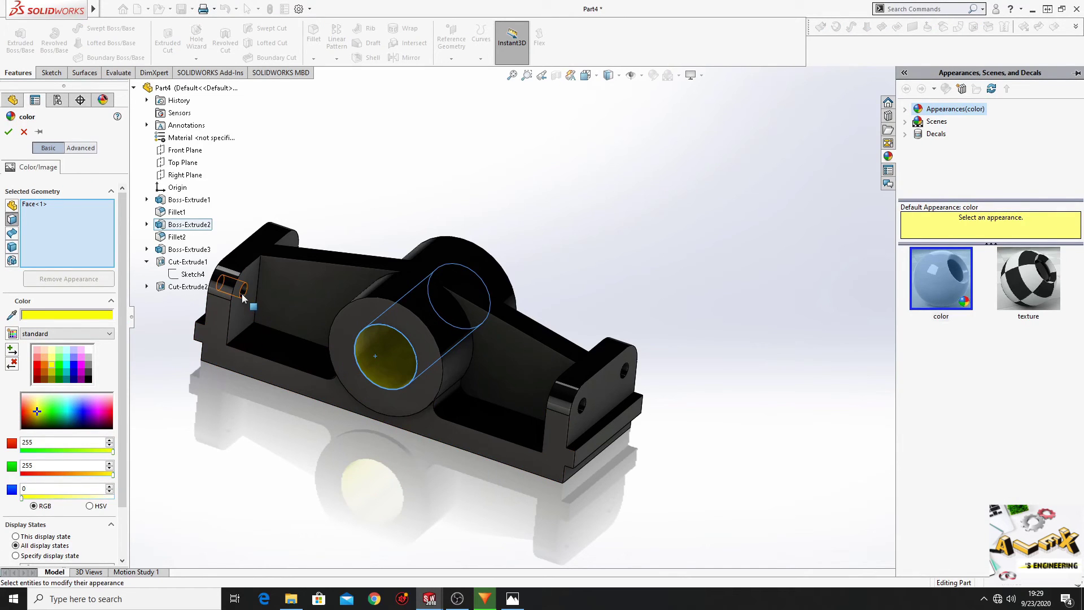
Add the inner faces of all four drill holes to the yellow appearance and apply it
left_click(243, 294)
middle_click_drag(301, 284, 267, 318)
left_click(339, 230)
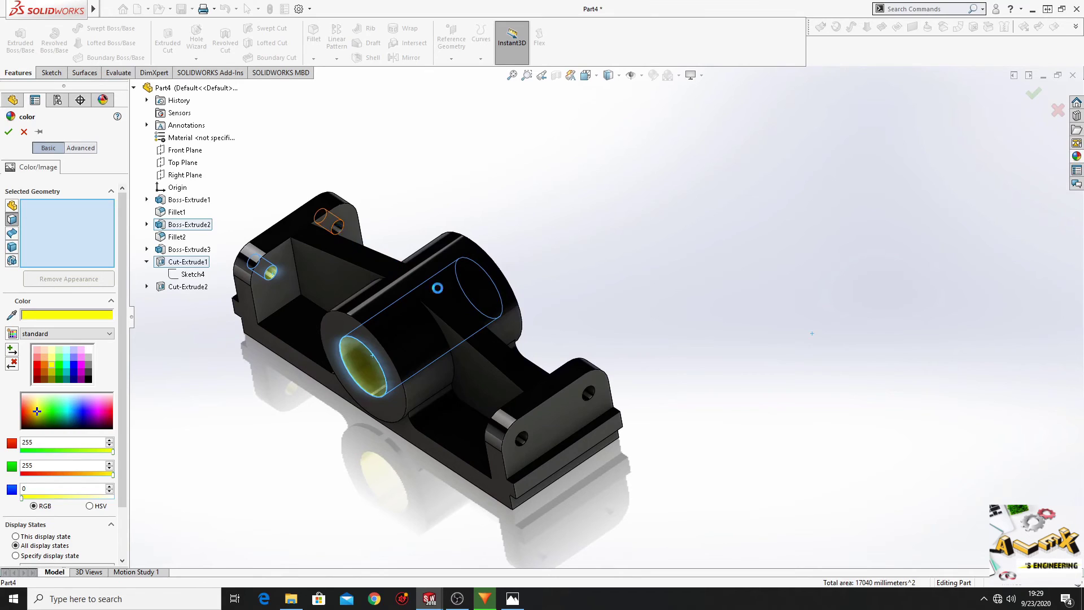
left_click(588, 391)
left_click(520, 440)
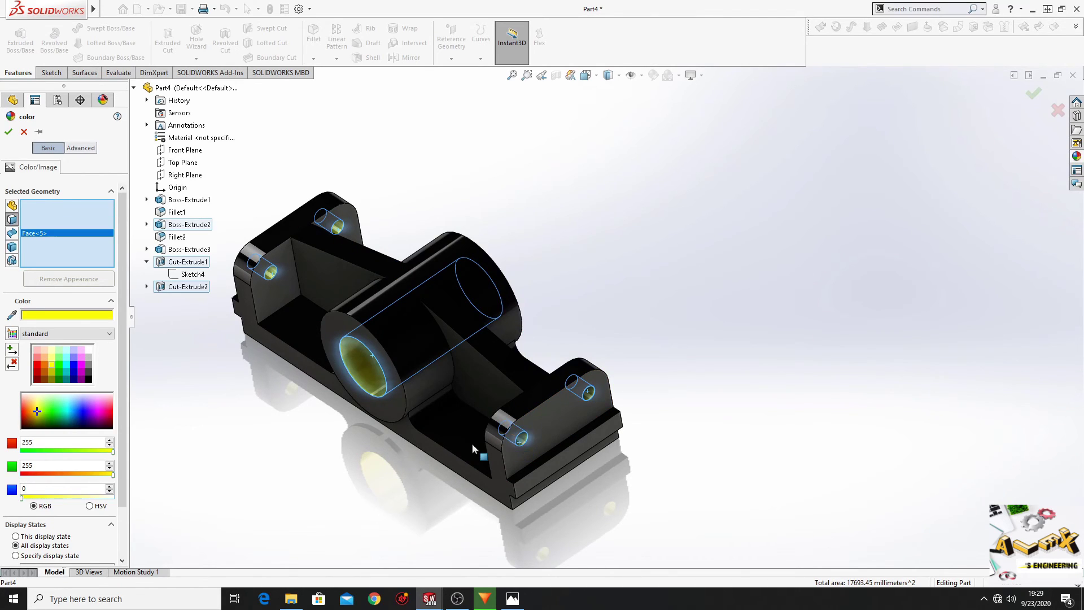
left_click(9, 133)
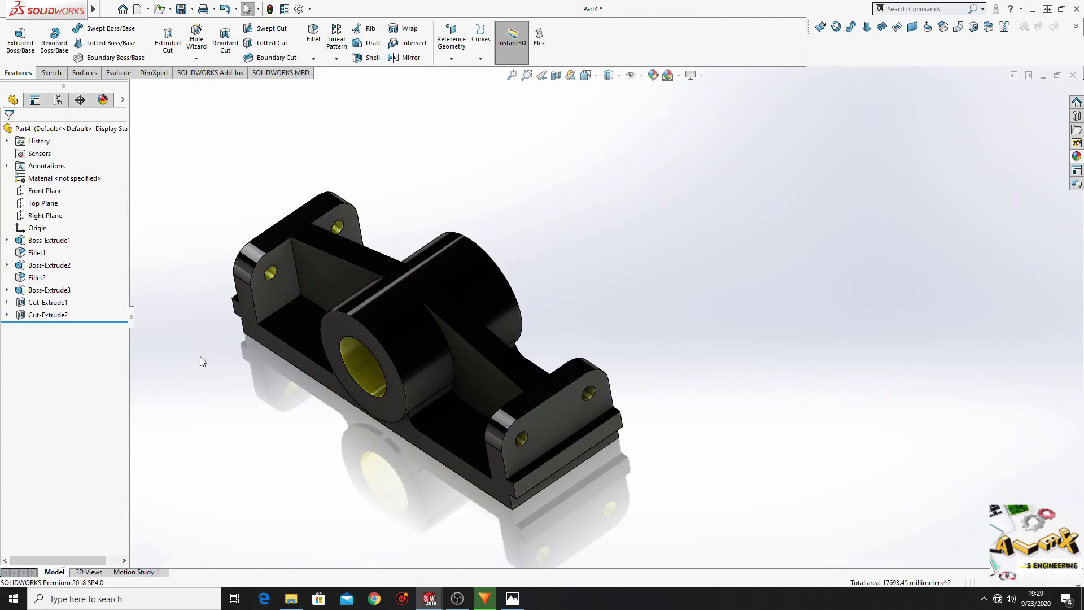